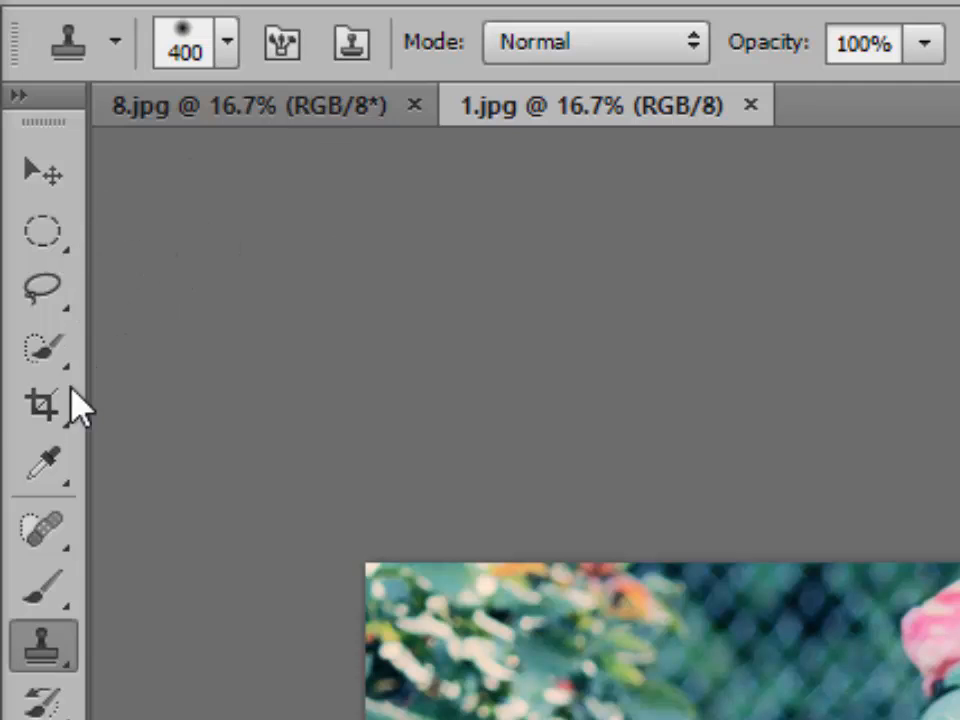
# Step: Select the deep pink rose just above the girl's head with Quick Selection and copy it to a new layer
pyautogui.click(47, 352)
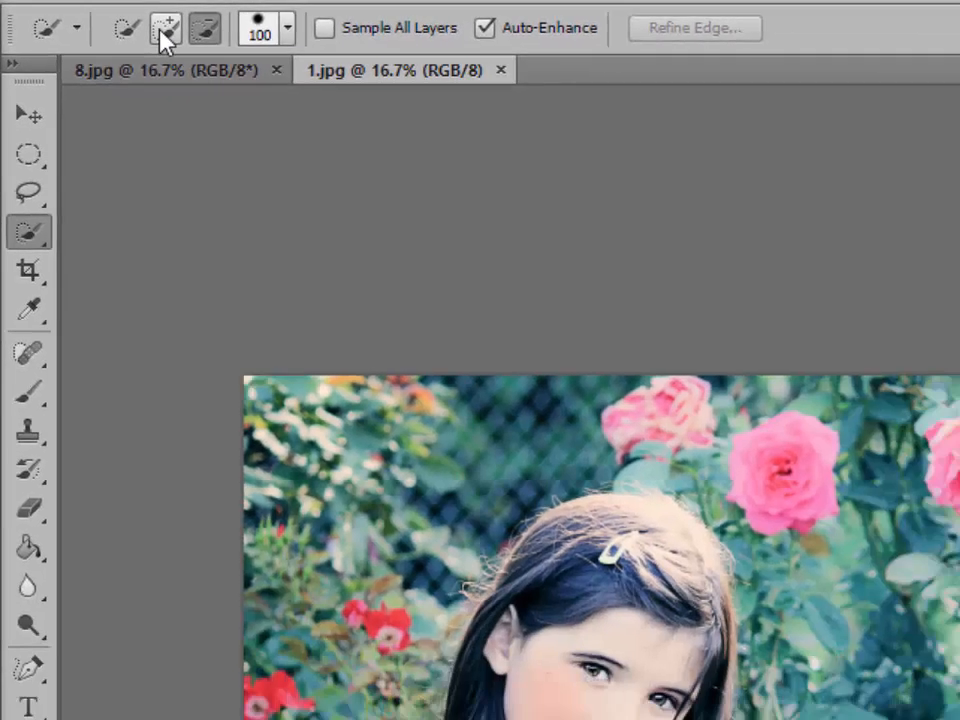
pyautogui.click(248, 45)
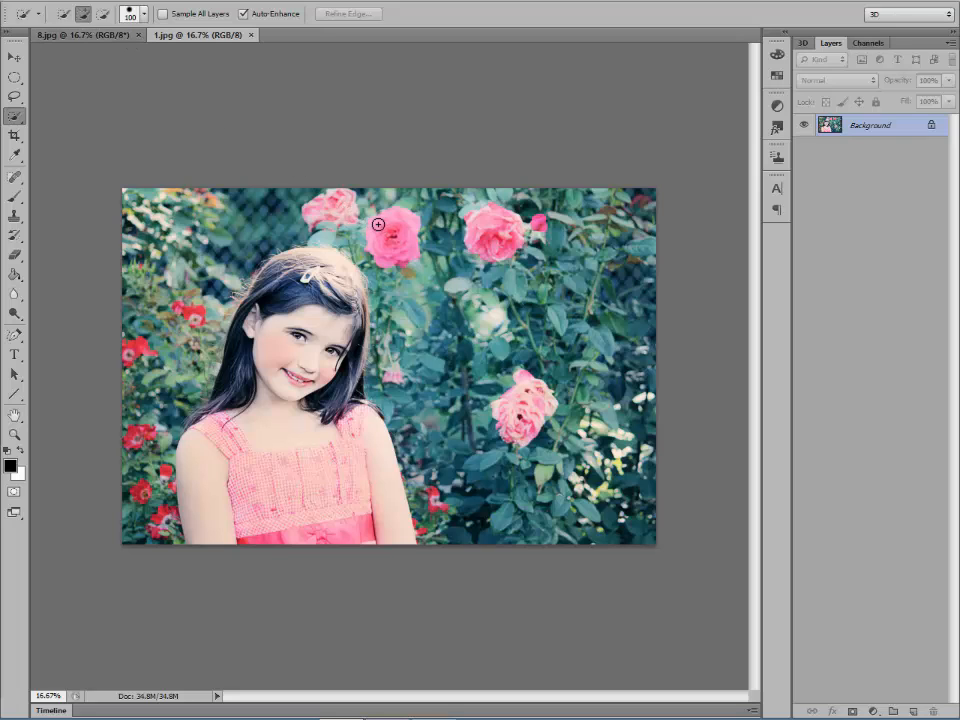
pyautogui.moveTo(386, 220); pyautogui.dragTo(399, 229)
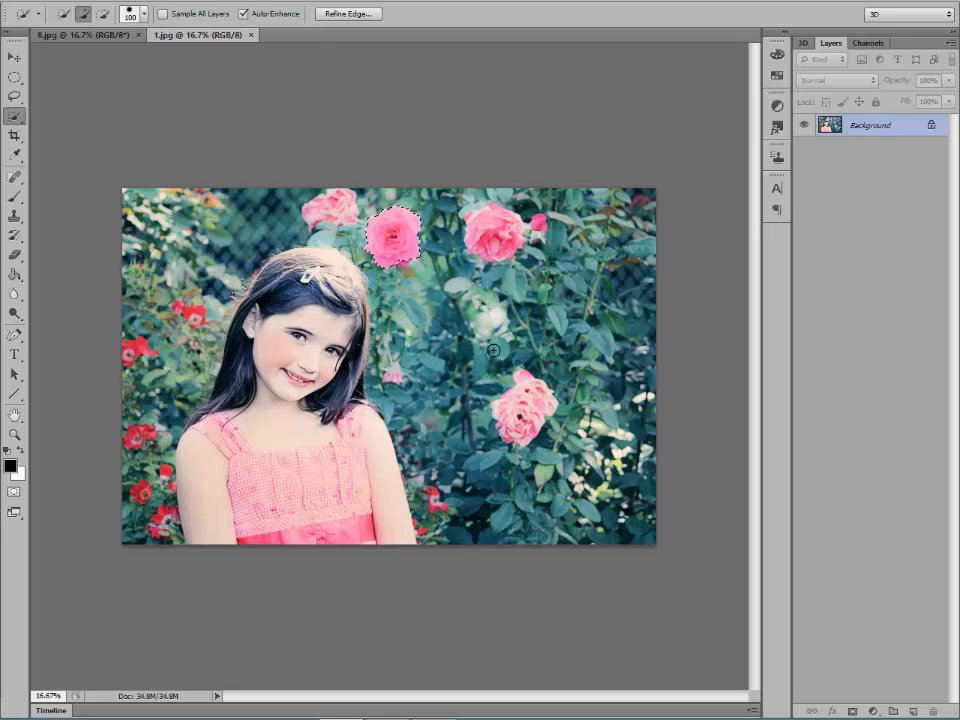
pyautogui.hotkey('ctrl', 'j')
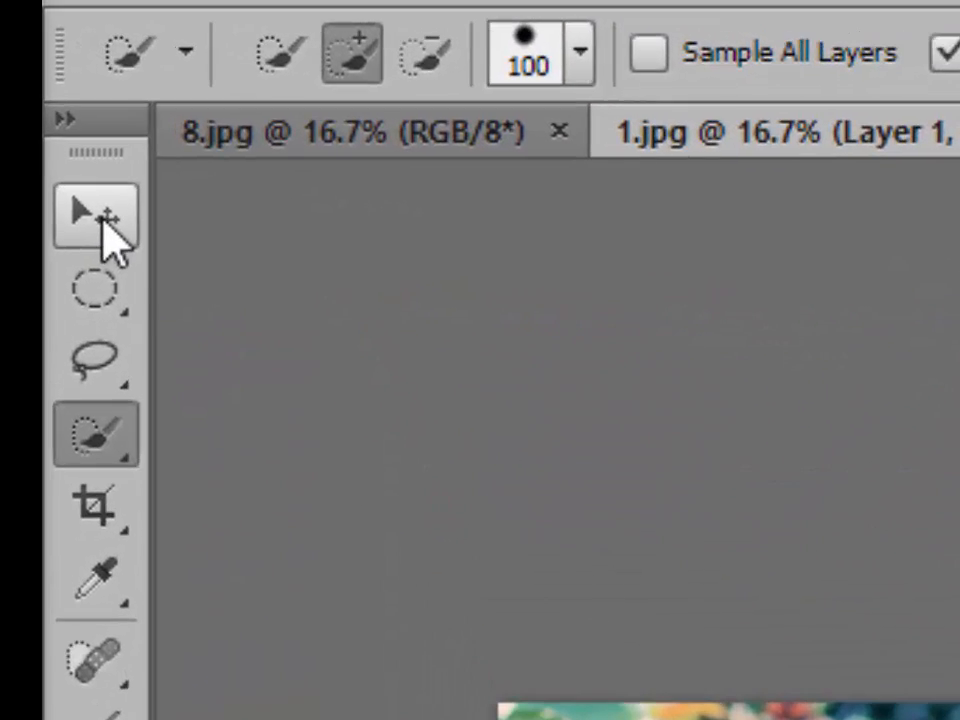
# Step: Shrink the copied rose slightly, place it in the foliage below the small rosebud, and apply the transformation
pyautogui.click(106, 224)
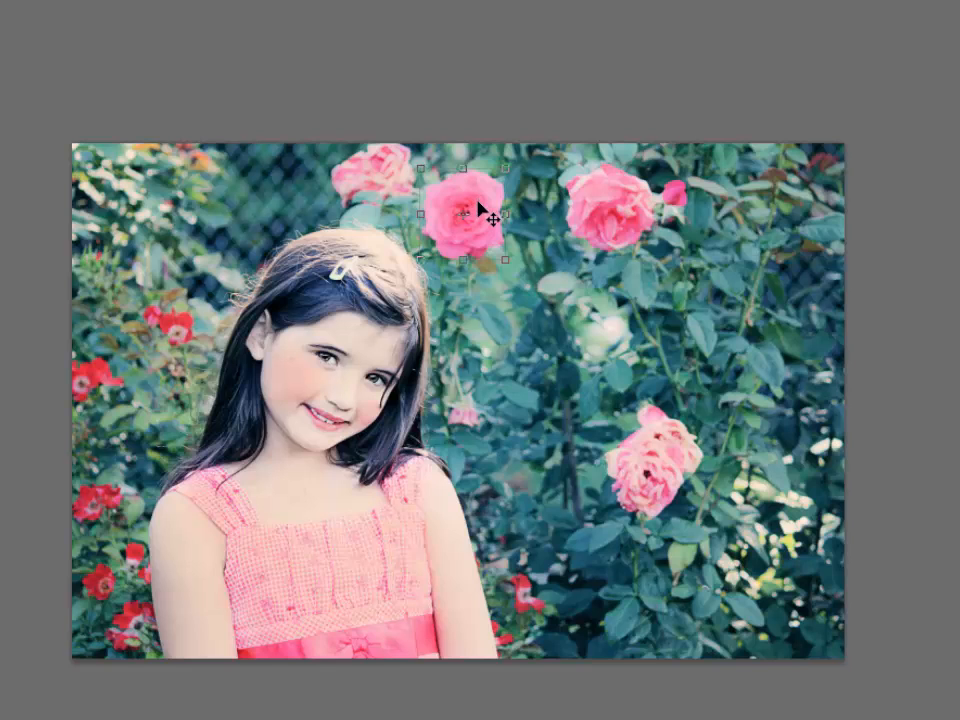
pyautogui.moveTo(481, 212); pyautogui.dragTo(567, 331)
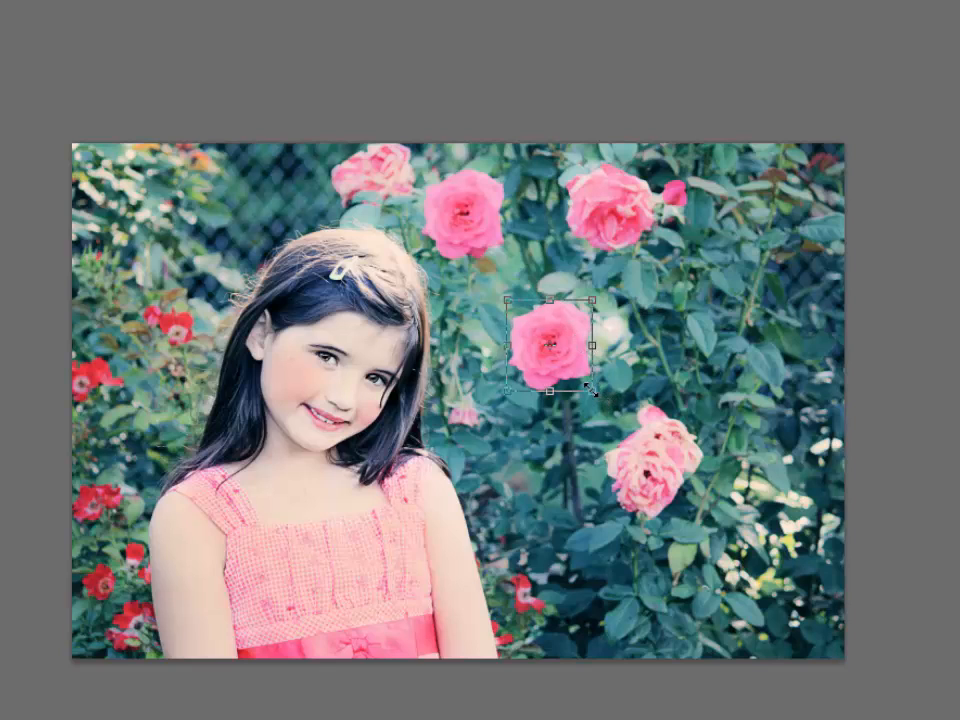
pyautogui.moveTo(591, 389); pyautogui.dragTo(734, 276)
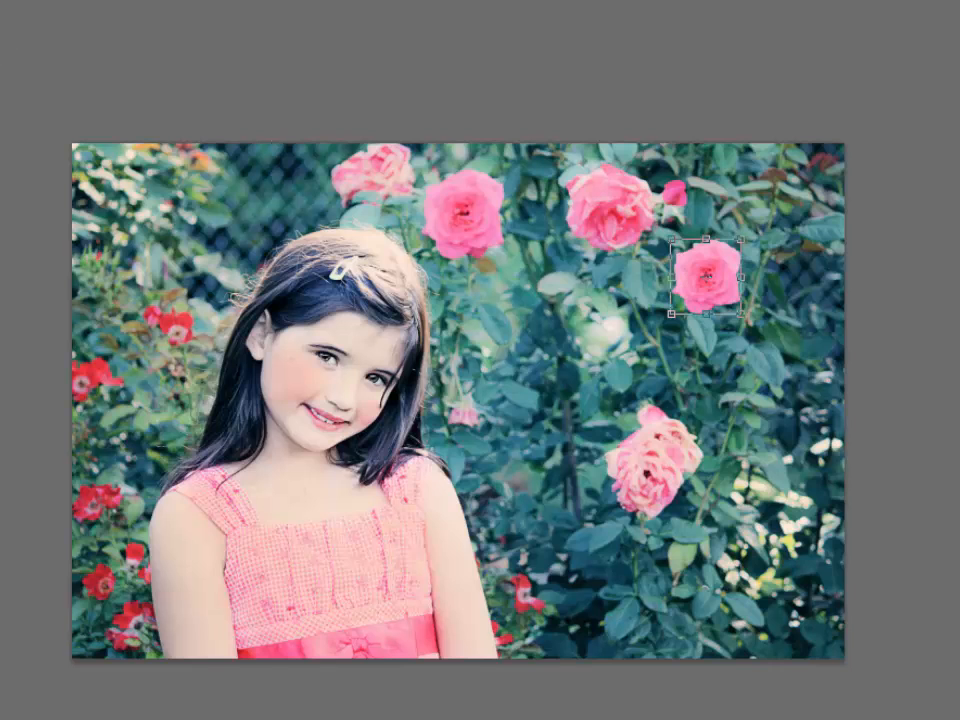
pyautogui.click(2, 50)
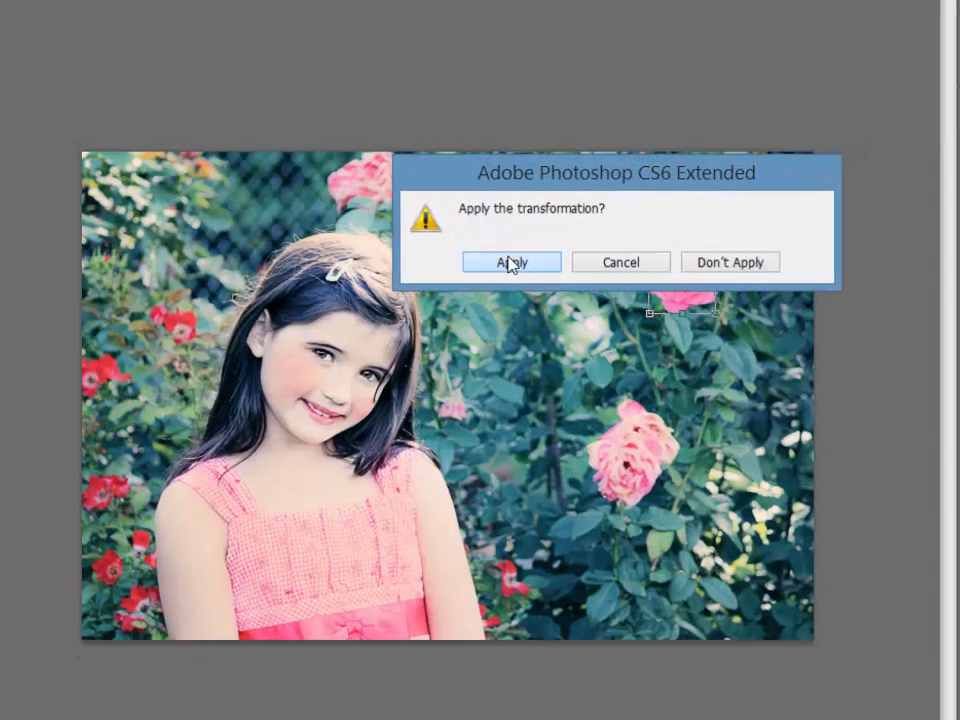
pyautogui.click(523, 262)
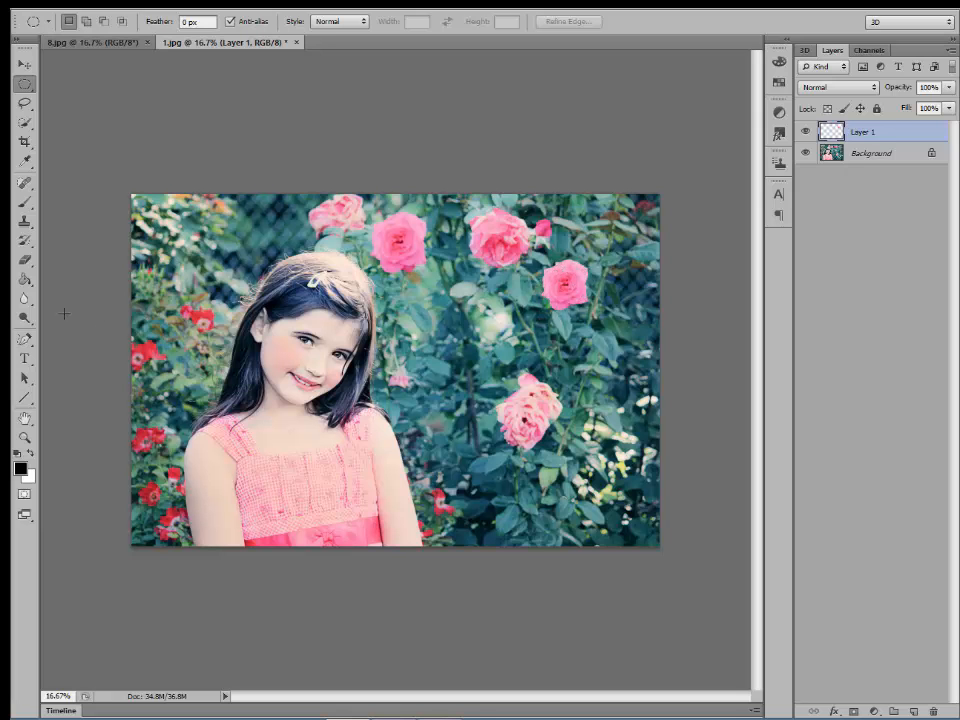
# Step: Soften the edges of the copied rose with the Blur tool at 50% strength
pyautogui.click(25, 299)
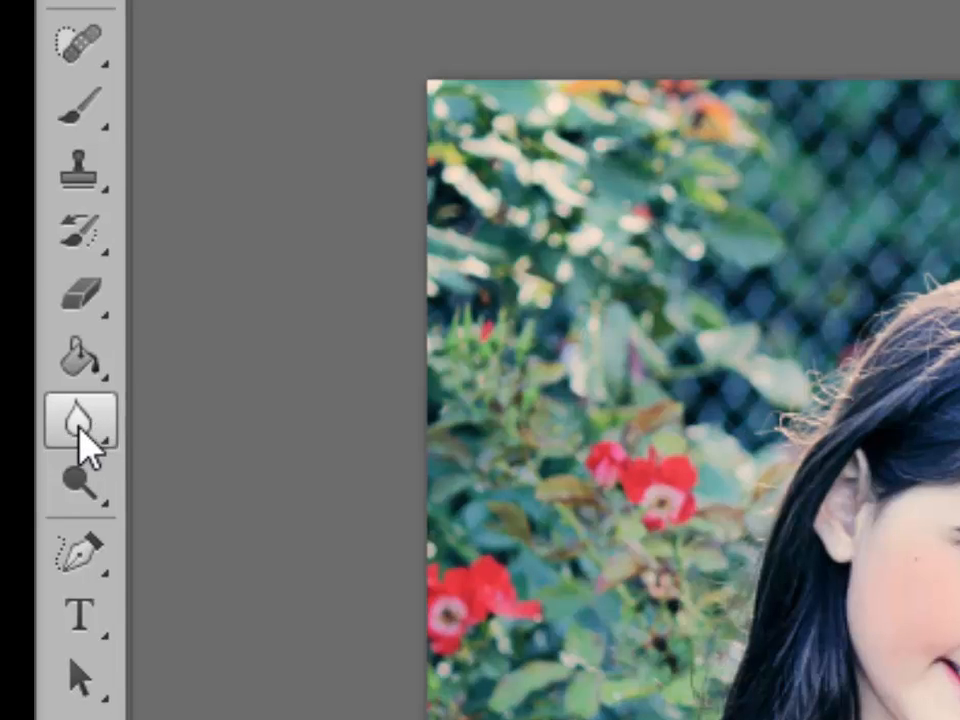
pyautogui.click(90, 420)
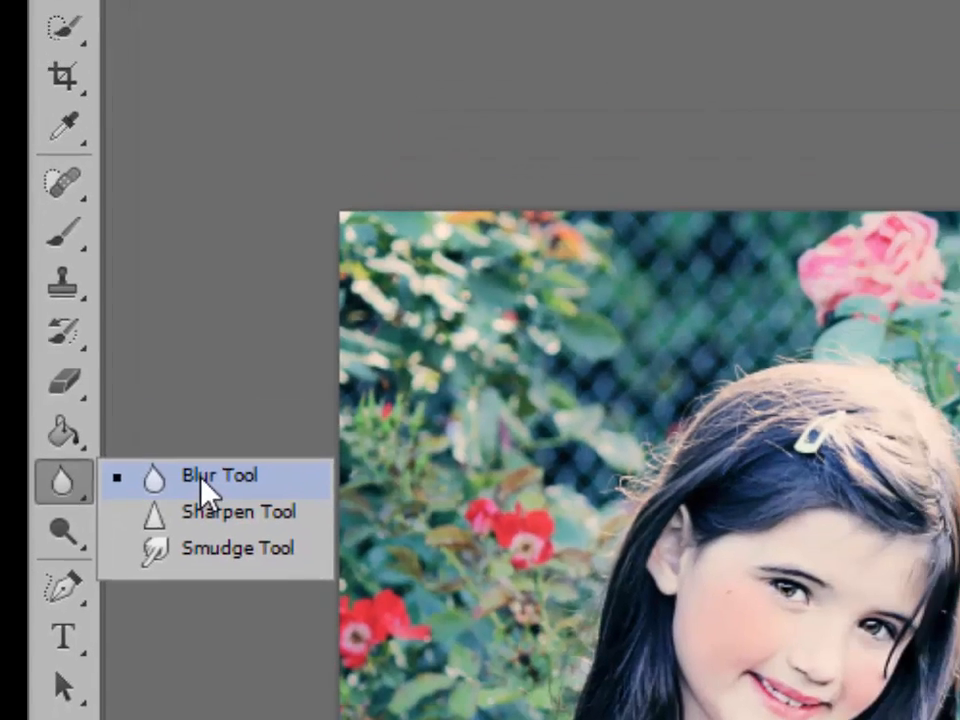
pyautogui.click(268, 418)
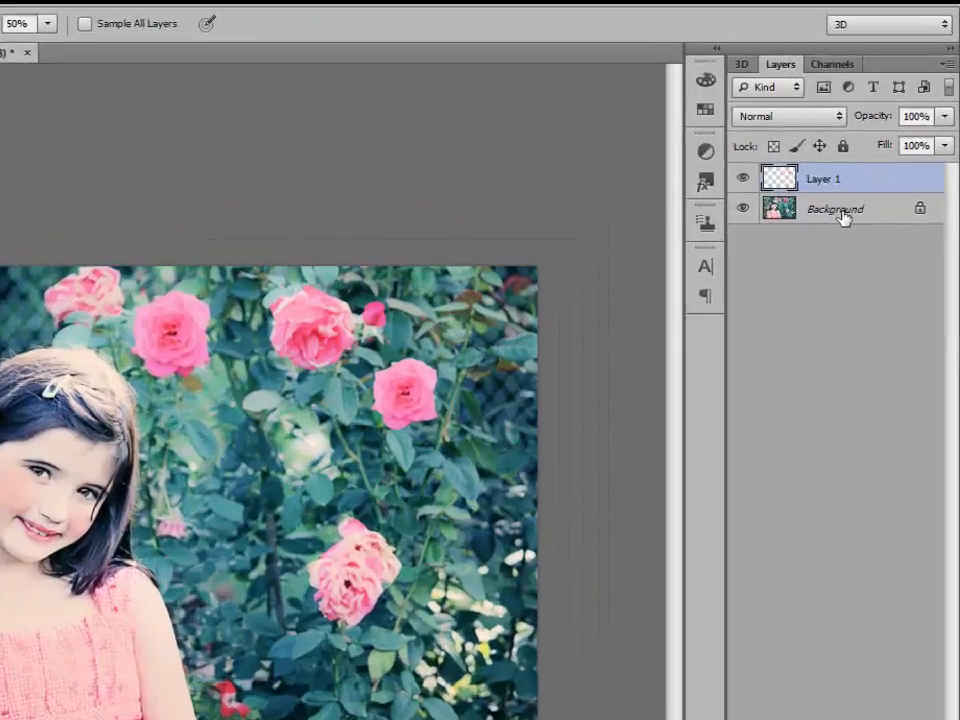
# Step: On the Background layer, select the large rose beside the small bud, subtract the excess foliage, and copy the rose to a new layer
pyautogui.click(876, 151)
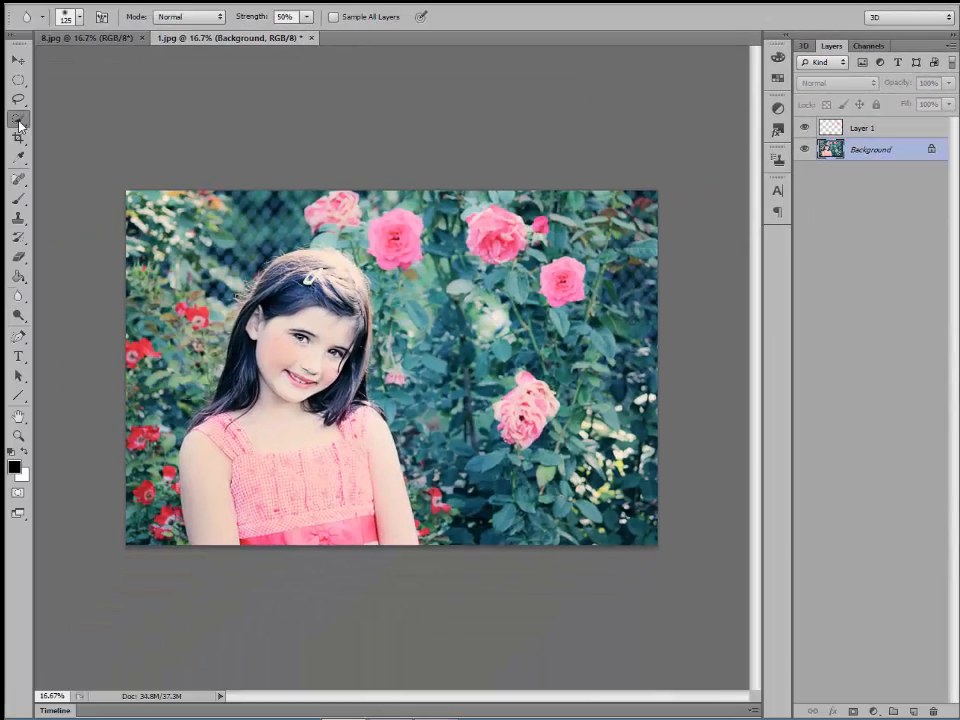
pyautogui.click(18, 118)
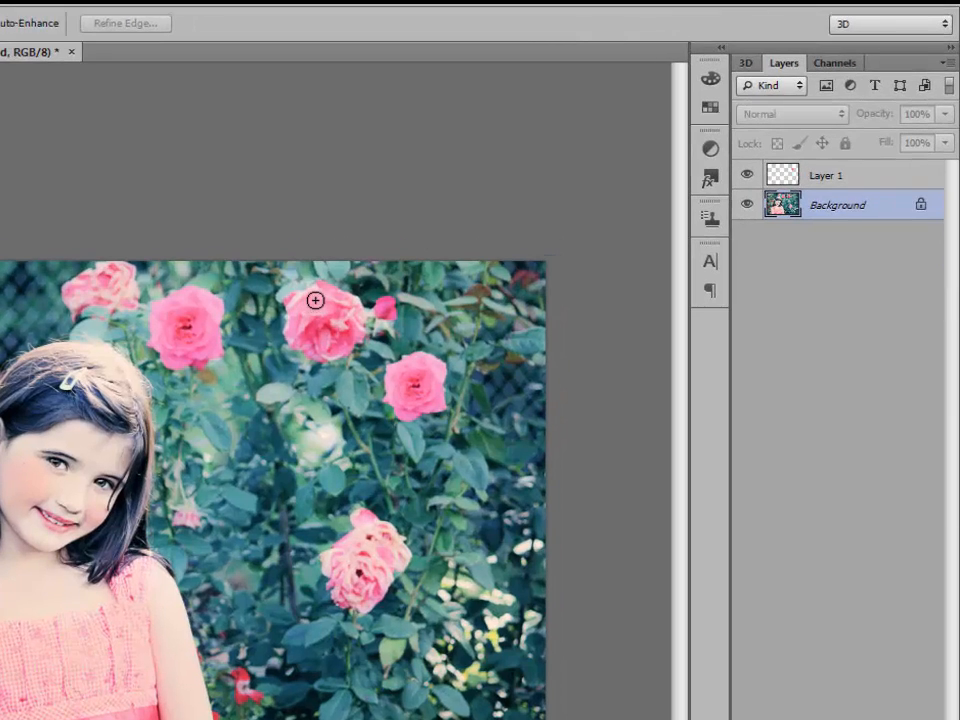
pyautogui.moveTo(320, 295)
pyautogui.mouseDown()
pyautogui.moveTo(332, 294)
pyautogui.moveTo(316, 325)
pyautogui.moveTo(330, 315)
pyautogui.mouseUp()
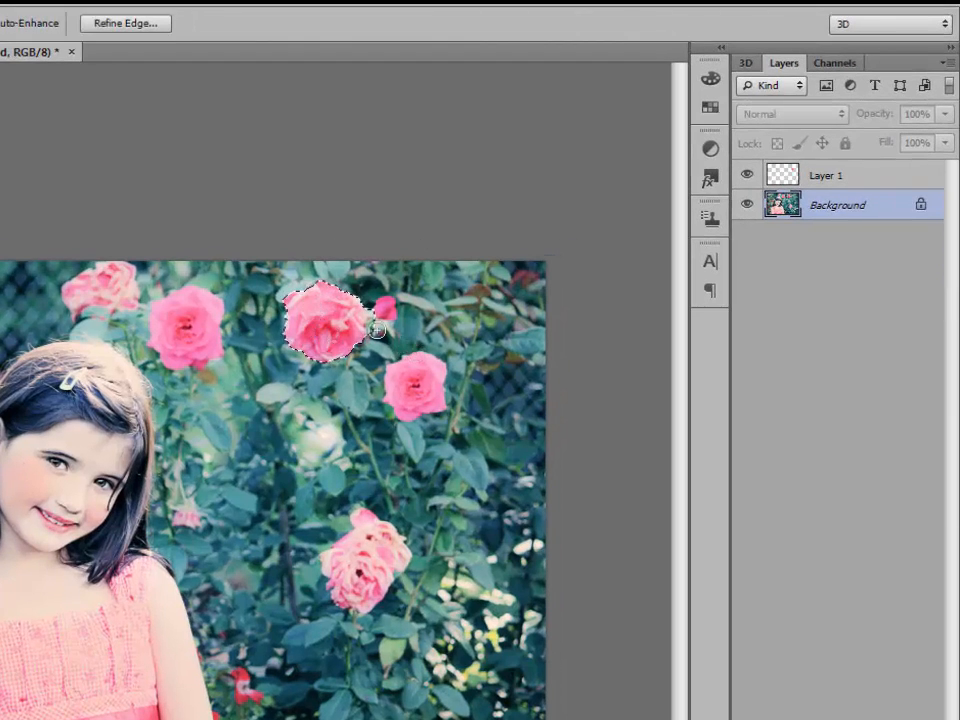
pyautogui.click(353, 278)
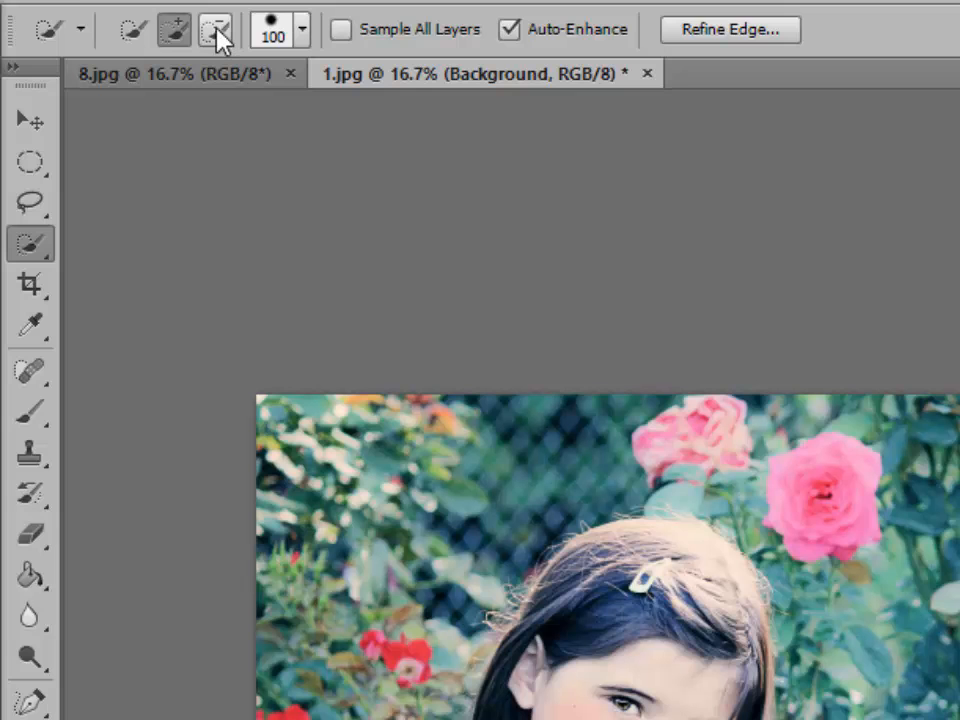
pyautogui.click(218, 38)
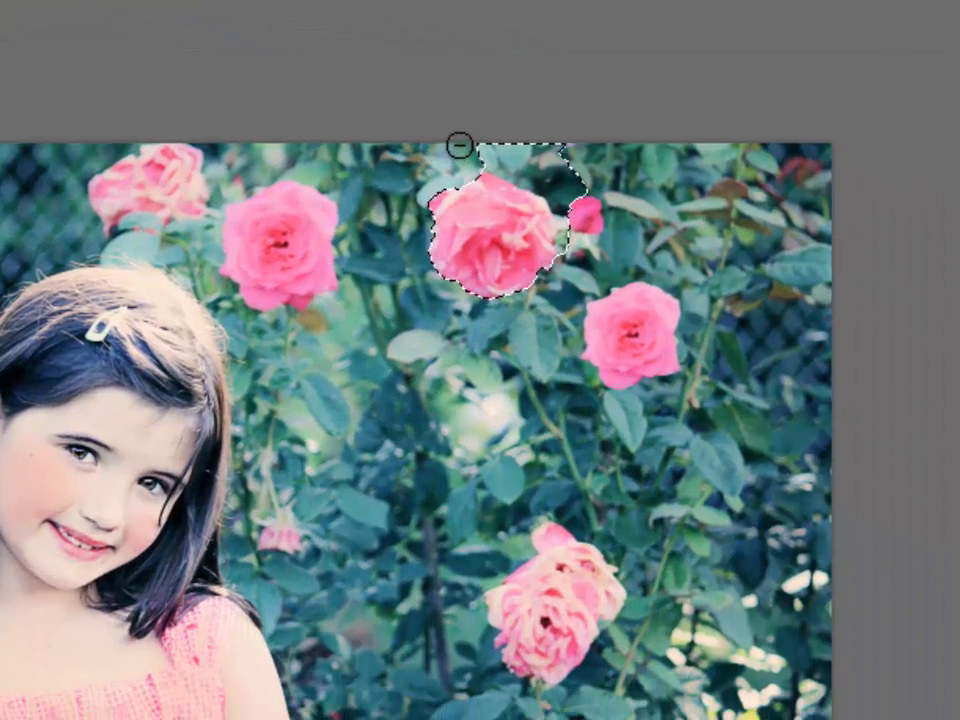
pyautogui.moveTo(459, 145)
pyautogui.mouseDown()
pyautogui.moveTo(566, 184)
pyautogui.moveTo(585, 227)
pyautogui.moveTo(572, 245)
pyautogui.moveTo(579, 194)
pyautogui.moveTo(552, 174)
pyautogui.mouseUp()
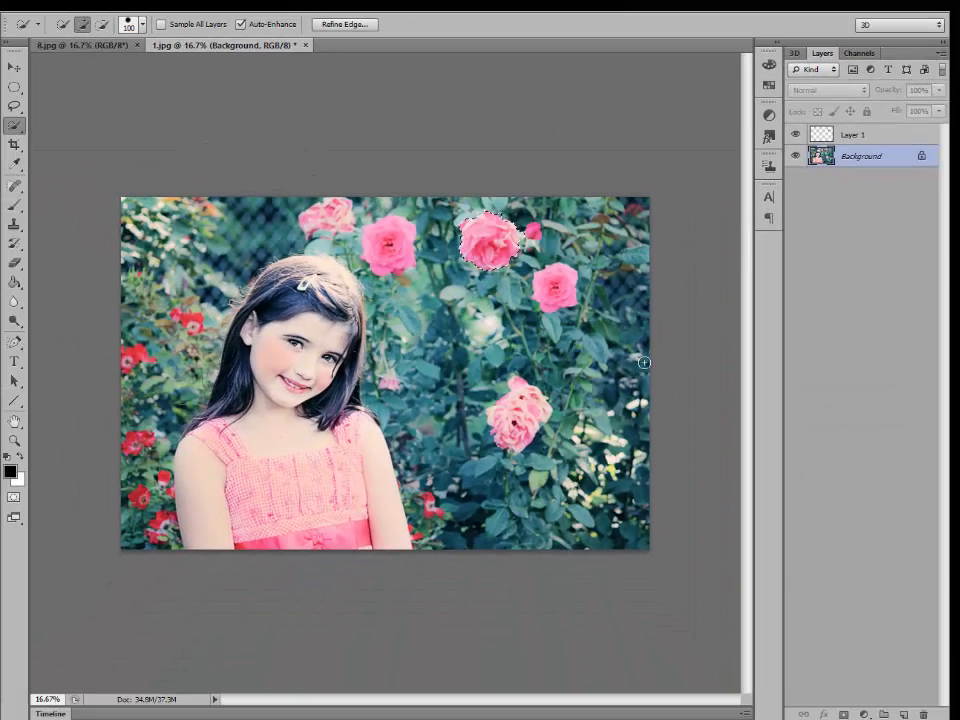
pyautogui.hotkey('ctrl', 'j')
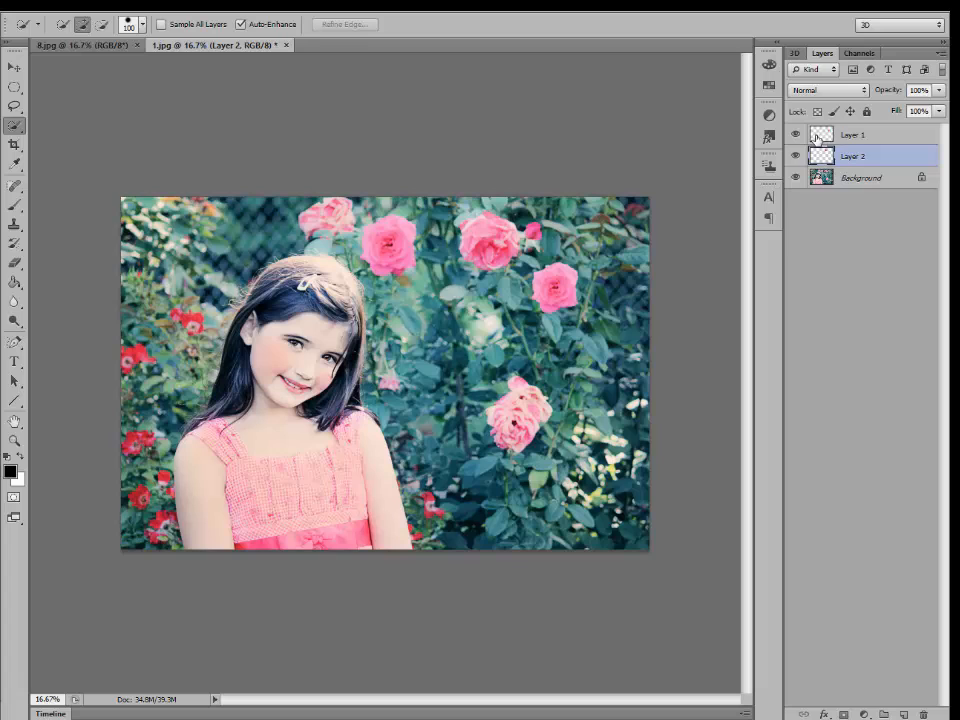
# Step: Place the second rose copy in the foliage beside the girl's face, rotated about -62°, and blur its edges
pyautogui.click(14, 66)
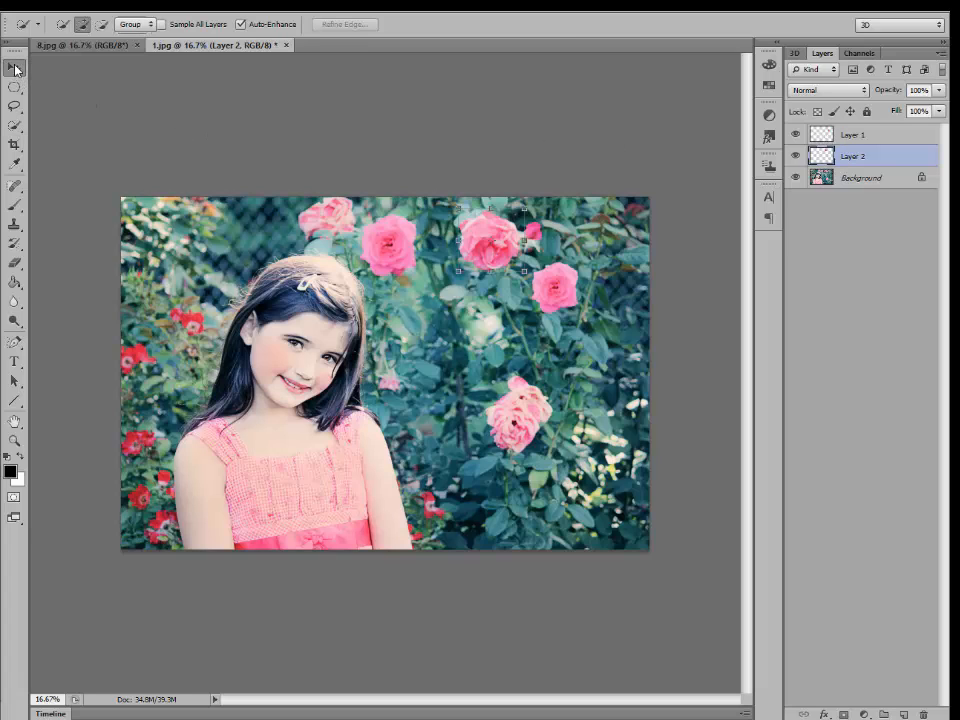
pyautogui.moveTo(491, 242); pyautogui.dragTo(426, 334)
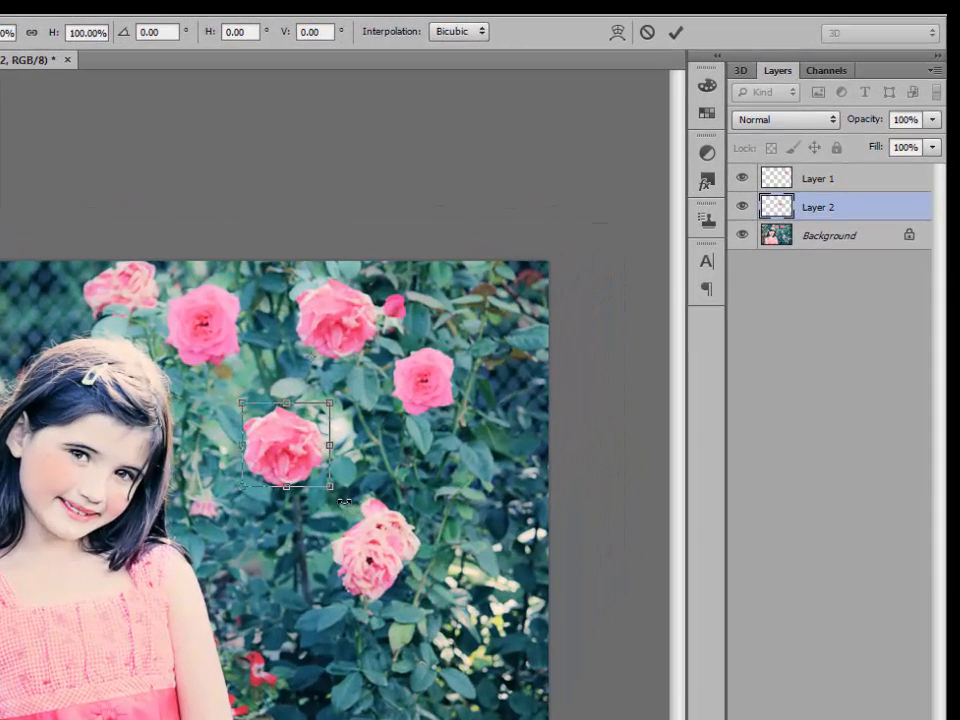
pyautogui.moveTo(344, 507); pyautogui.dragTo(268, 456)
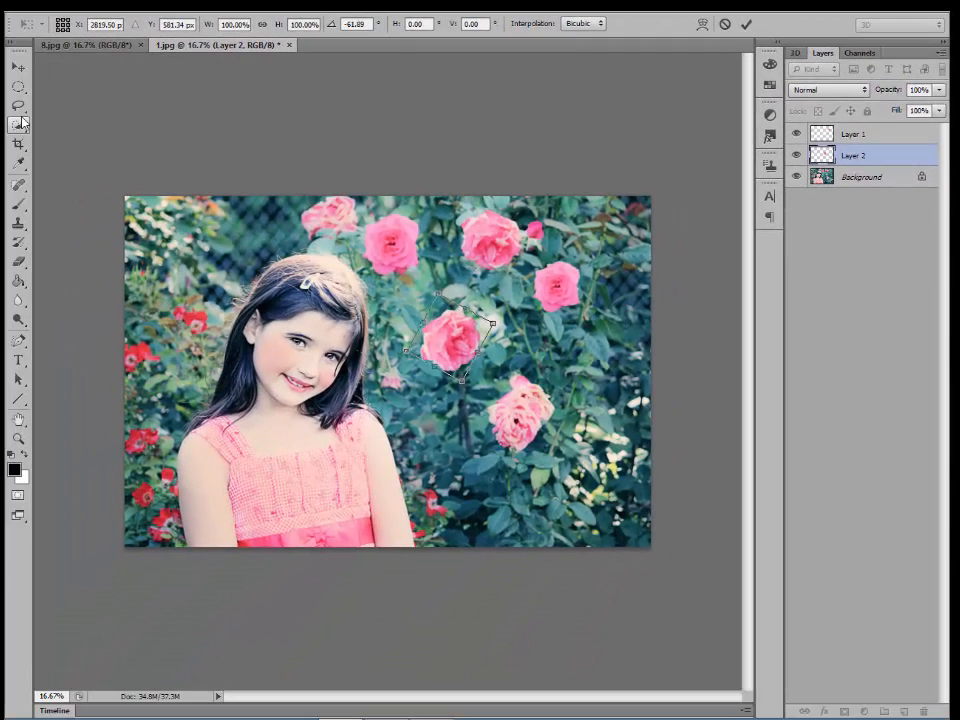
pyautogui.click(17, 88)
pyautogui.click(432, 275)
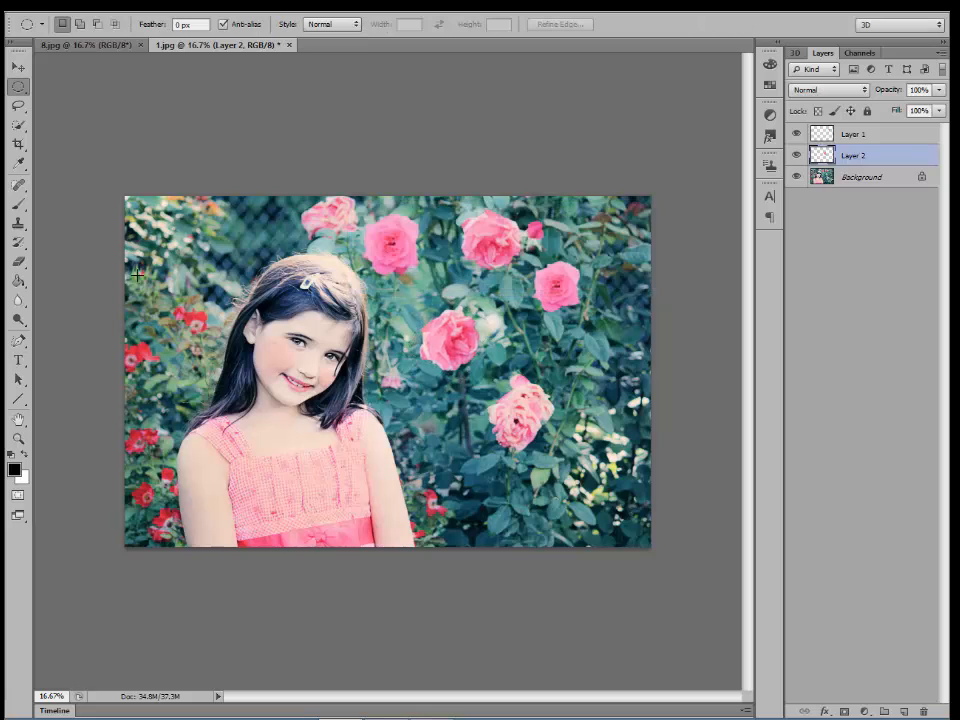
pyautogui.click(17, 300)
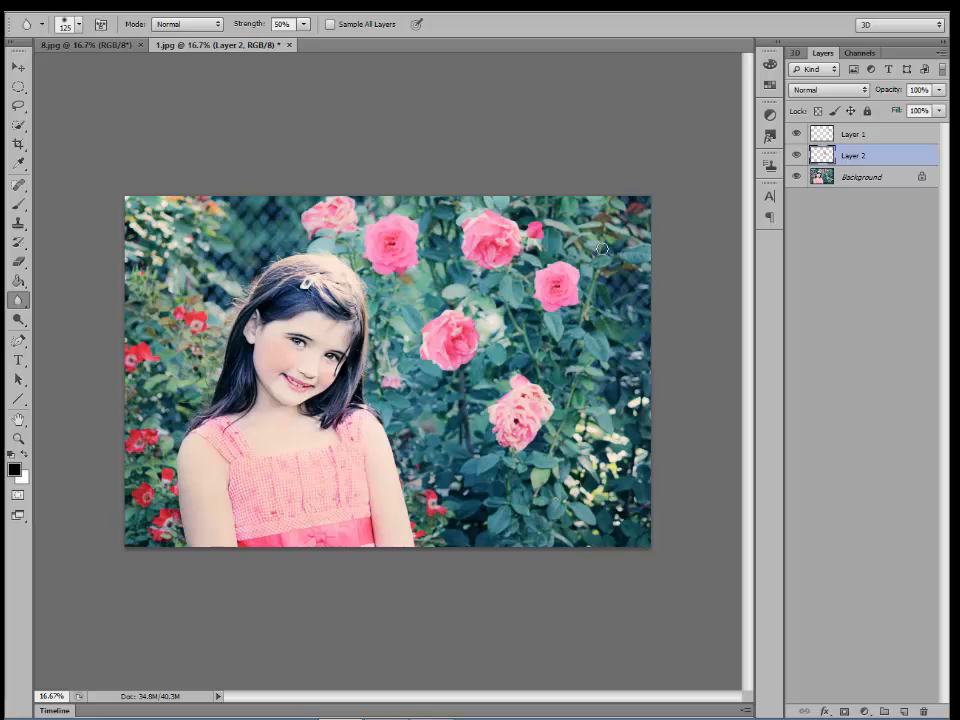
# Step: On the Background layer, select the pale pink rose lowest in the foliage and copy it to a new layer
pyautogui.click(856, 180)
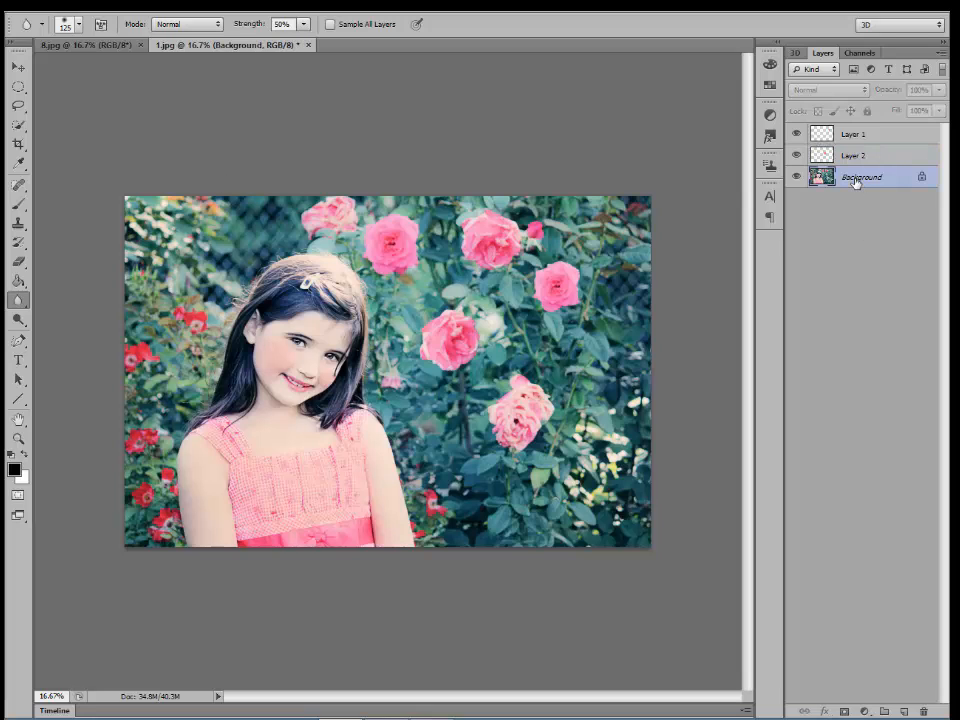
pyautogui.click(18, 124)
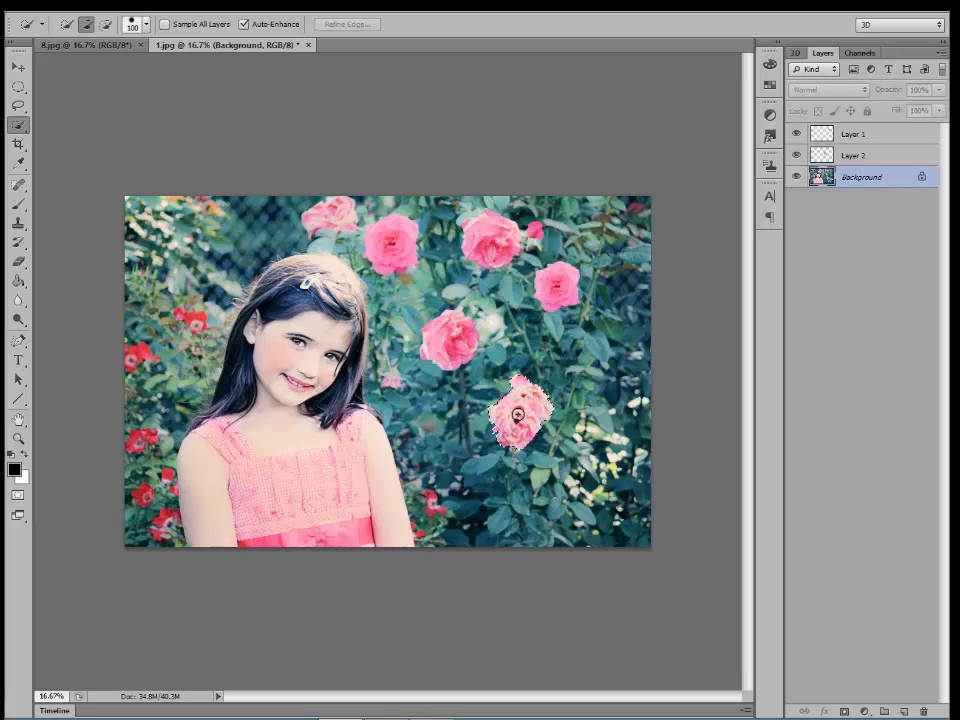
pyautogui.click(521, 403)
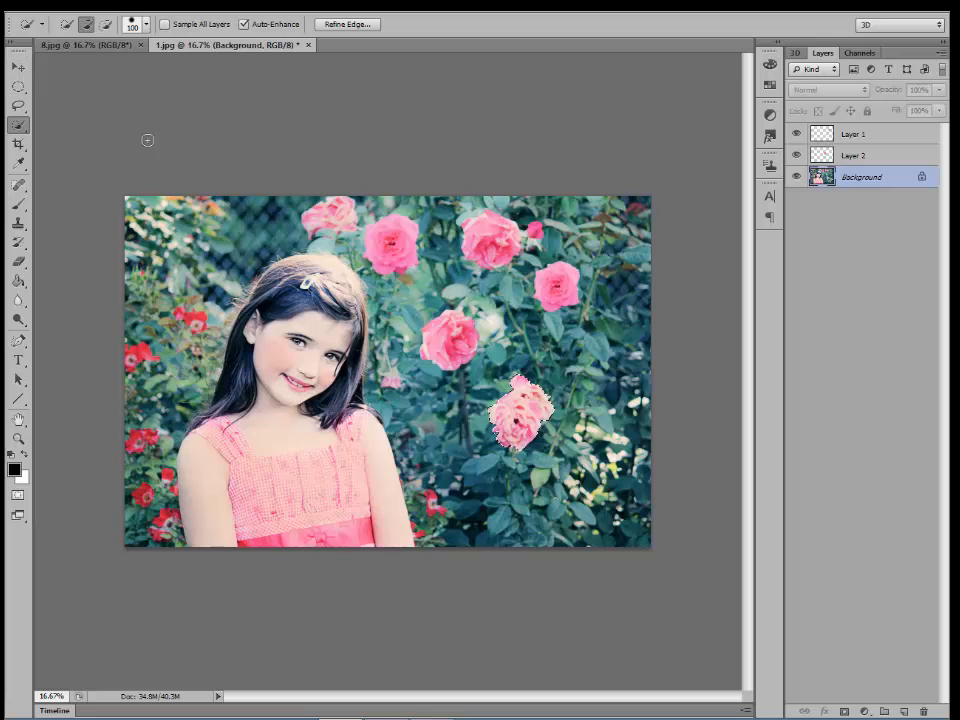
pyautogui.hotkey('ctrl', 'j')
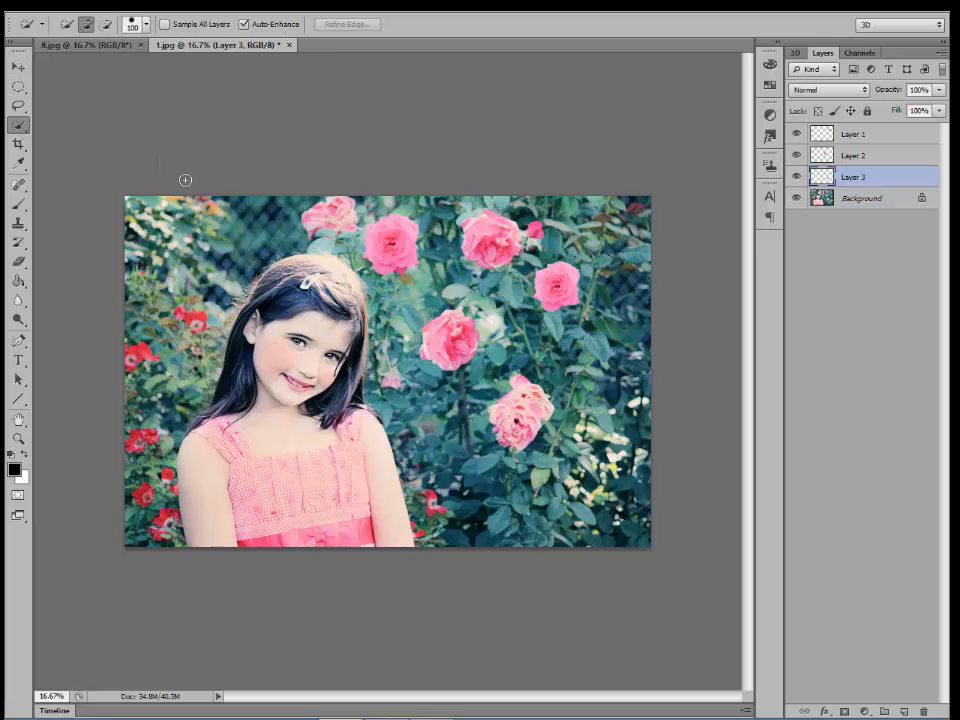
# Step: Scale the third rose copy to about 78% width and 67% height, rotate it about -142°, and place it near the photo's upper-right corner
pyautogui.click(19, 66)
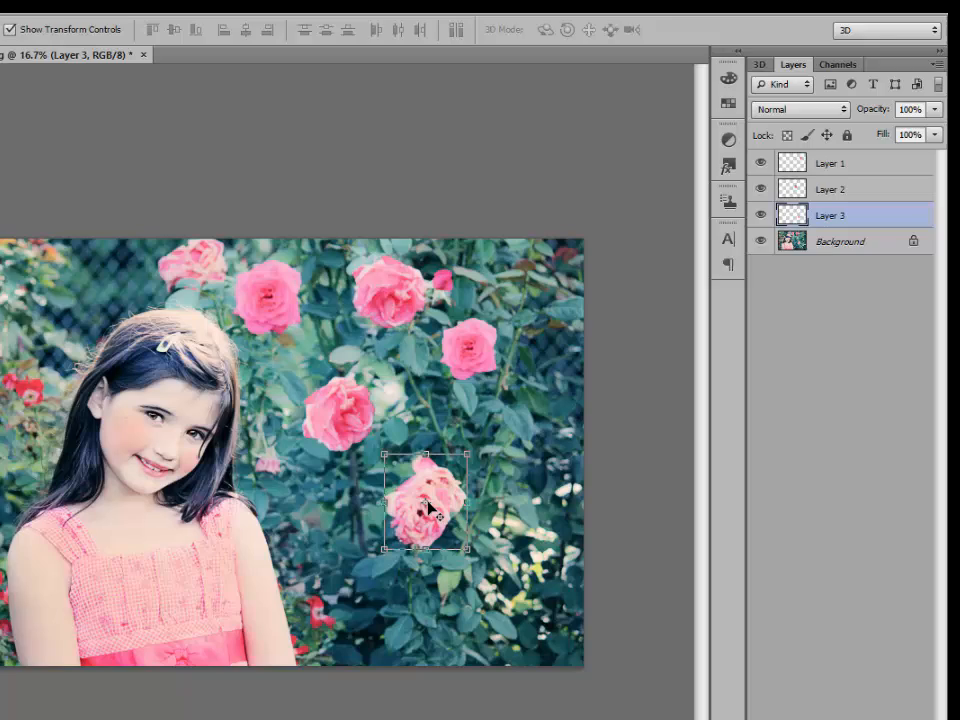
pyautogui.hotkey('ctrl', 't')
pyautogui.moveTo(386, 542); pyautogui.dragTo(491, 432)
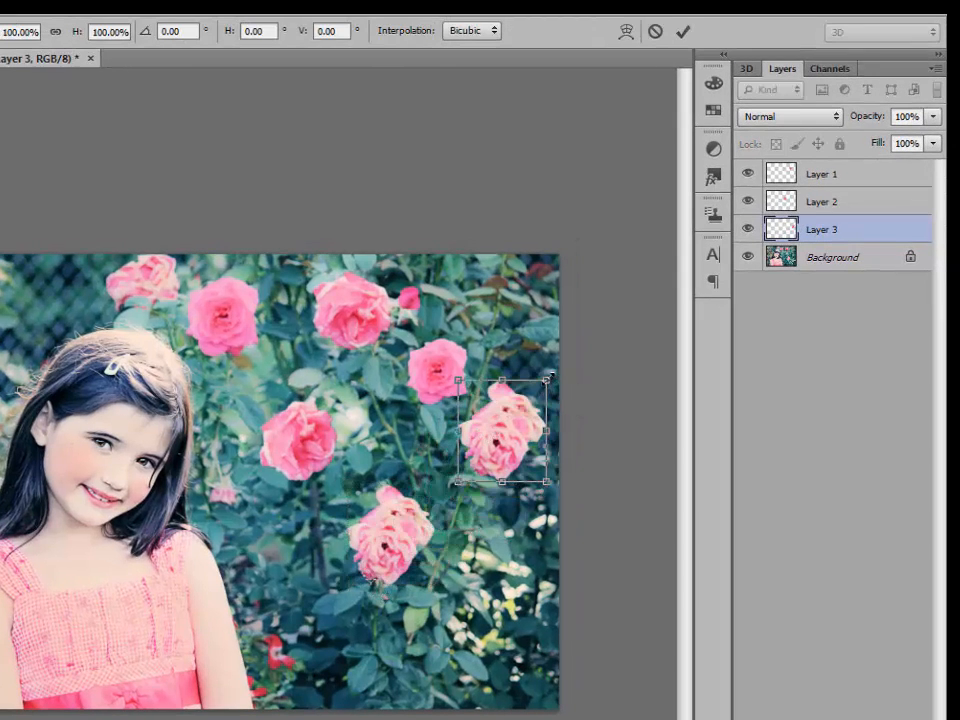
pyautogui.moveTo(544, 384); pyautogui.dragTo(515, 417)
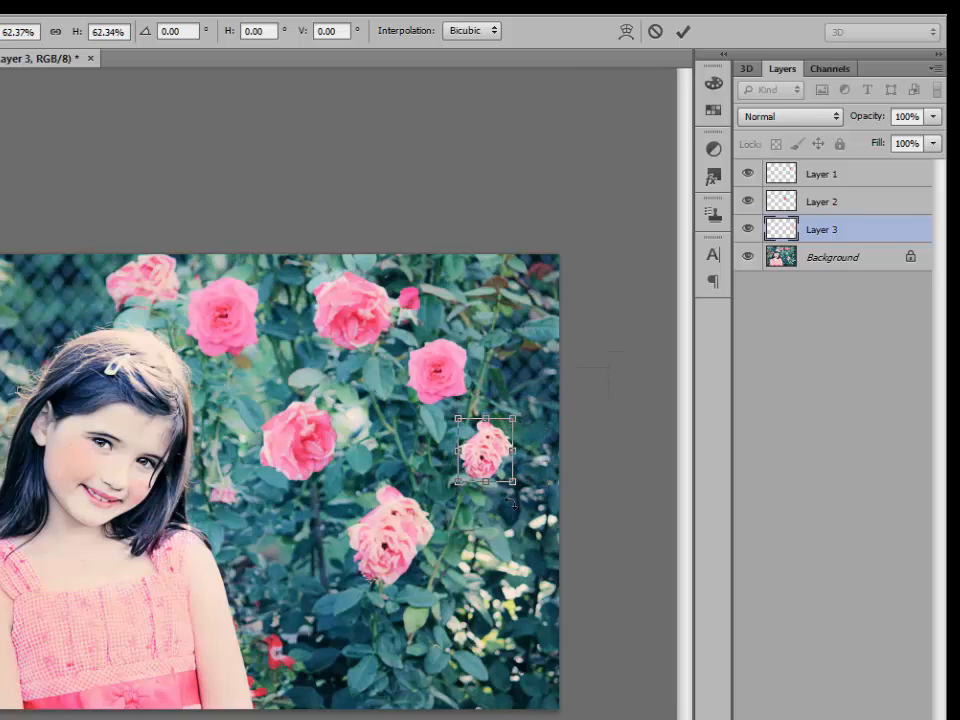
pyautogui.moveTo(517, 505); pyautogui.dragTo(293, 562)
pyautogui.moveTo(203, 605); pyautogui.dragTo(530, 298)
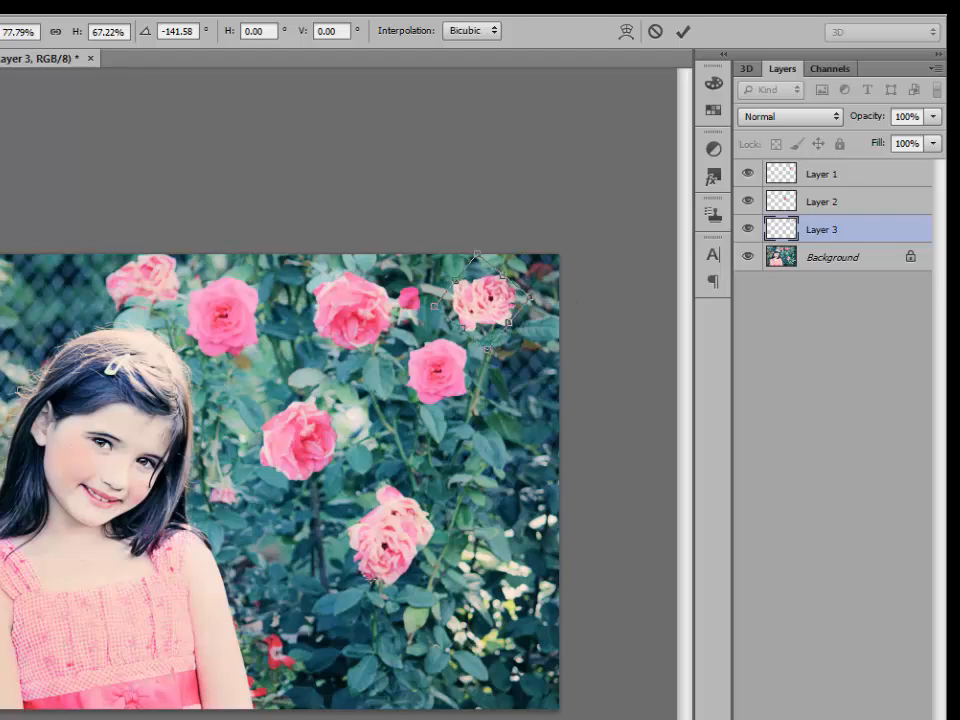
pyautogui.click(0, 95)
pyautogui.click(278, 357)
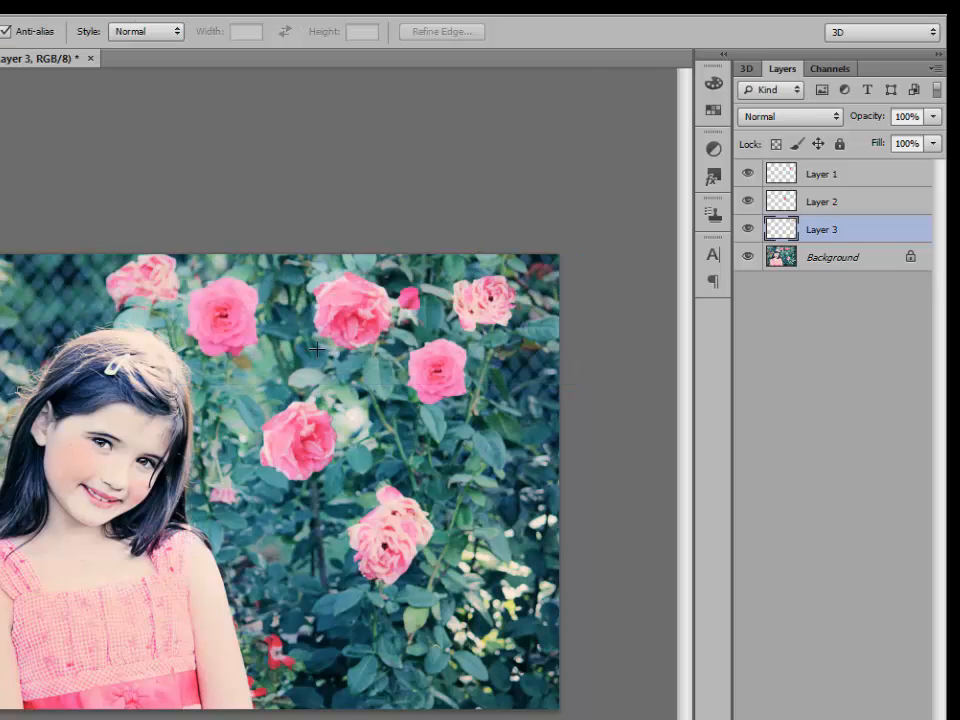
# Step: Blur the edges of the rose copy near the photo's upper-right corner at 50% strength
pyautogui.press('r')
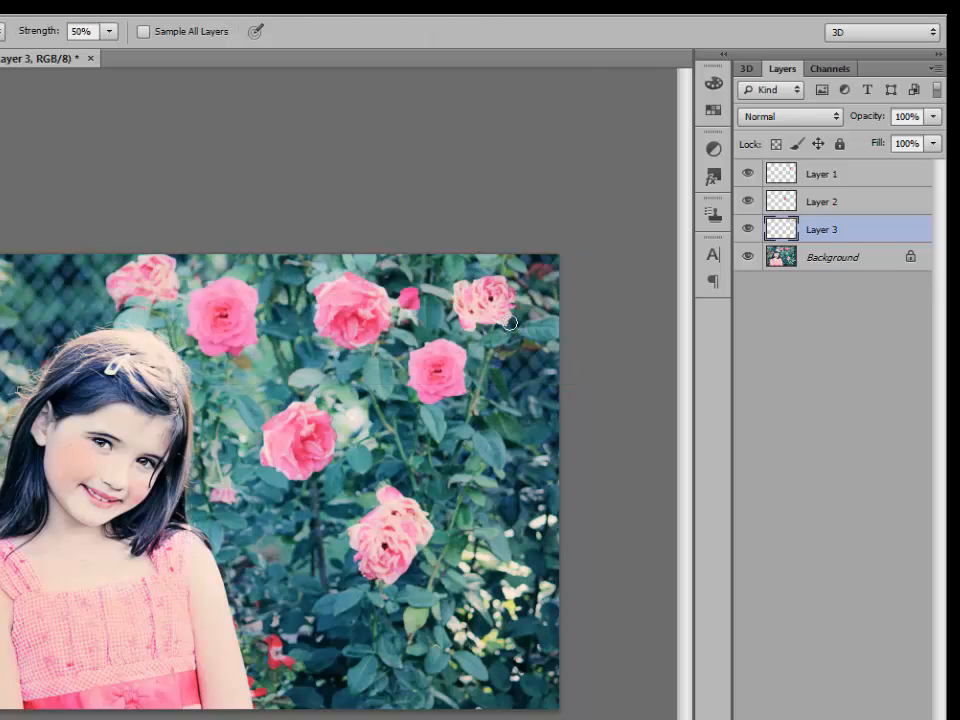
pyautogui.moveTo(453, 282)
pyautogui.mouseDown()
pyautogui.moveTo(459, 332)
pyautogui.moveTo(473, 337)
pyautogui.moveTo(502, 323)
pyautogui.moveTo(511, 288)
pyautogui.moveTo(457, 293)
pyautogui.moveTo(507, 270)
pyautogui.mouseUp()
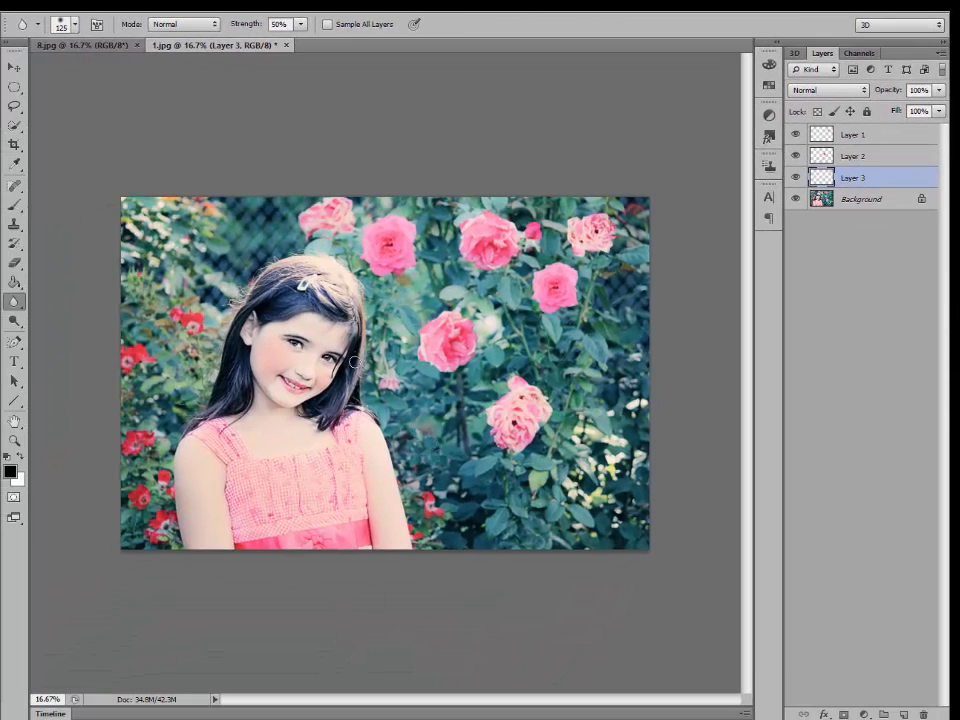
# Step: On the Background layer, select the pink rose just above and beside the girl's head and copy it to a new layer
pyautogui.click(851, 199)
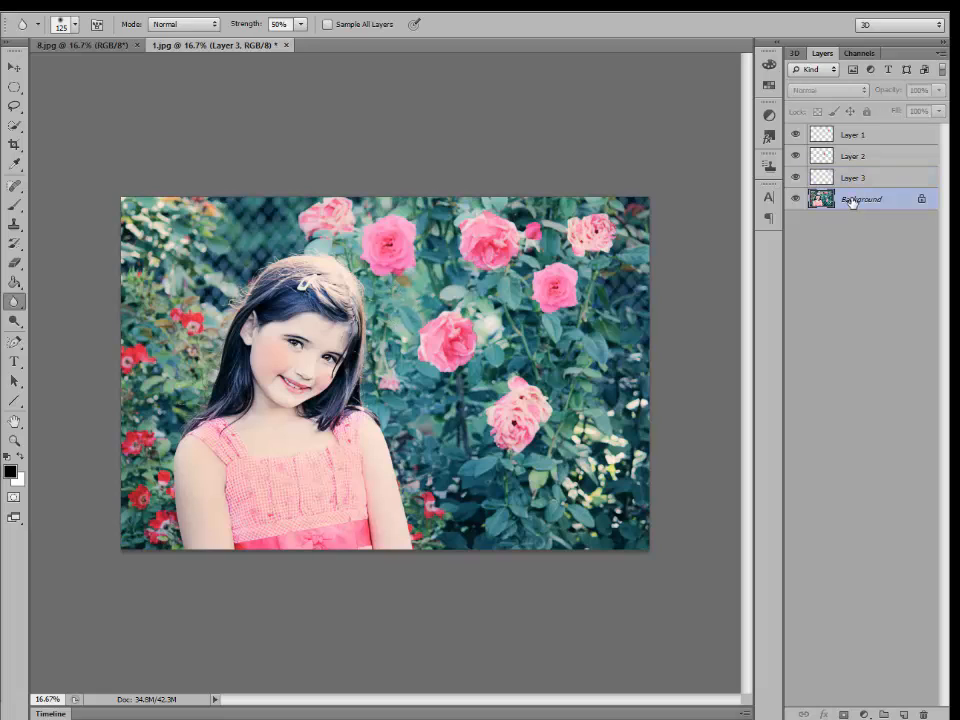
pyautogui.click(14, 126)
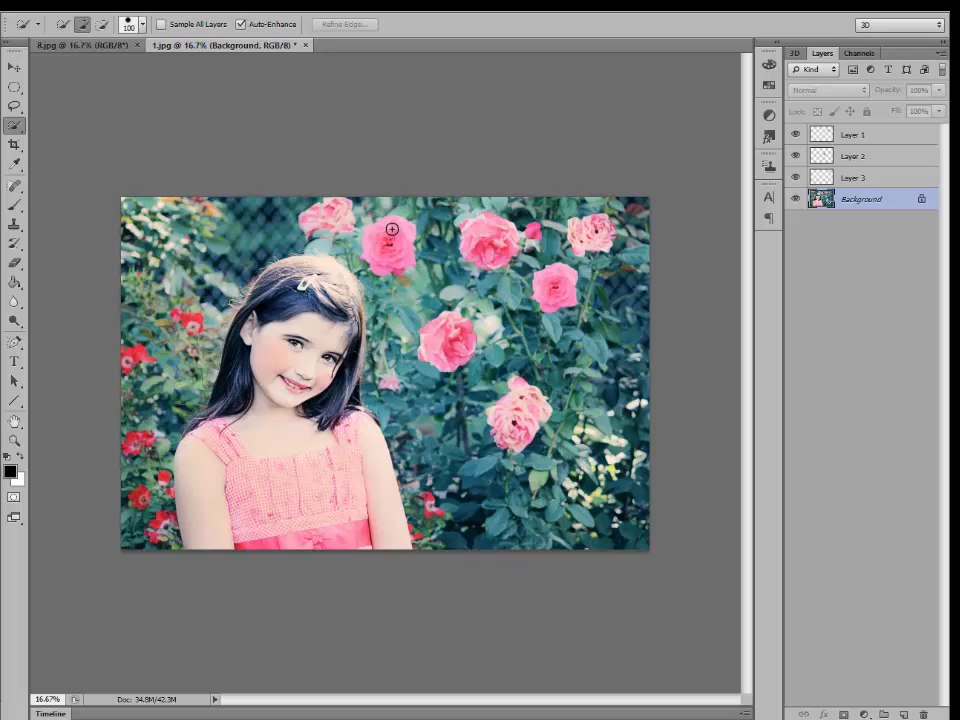
pyautogui.moveTo(392, 229); pyautogui.dragTo(379, 238)
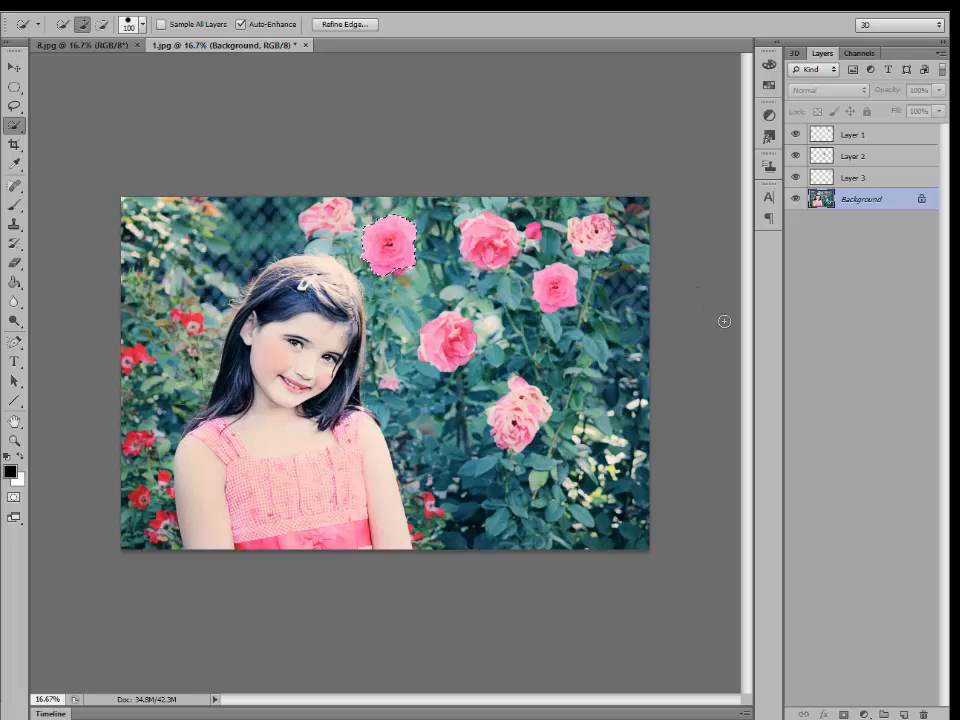
pyautogui.hotkey('ctrl', 'j')
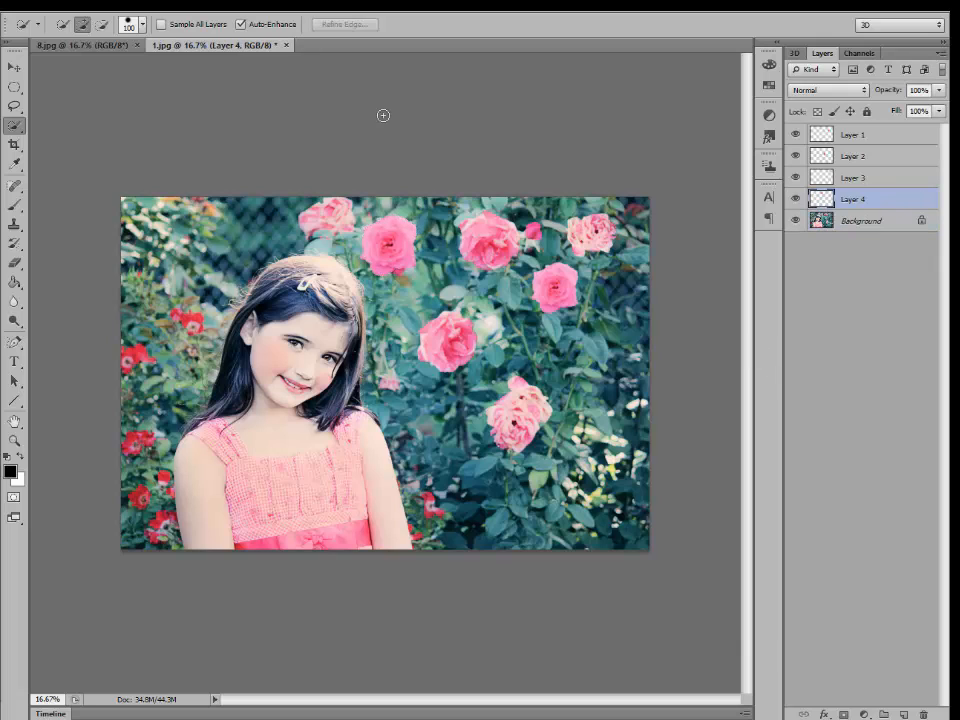
# Step: Move the new rose copy onto the girl's hair above her forehead and soften its edges with the Blur tool at 50% strength
pyautogui.click(12, 68)
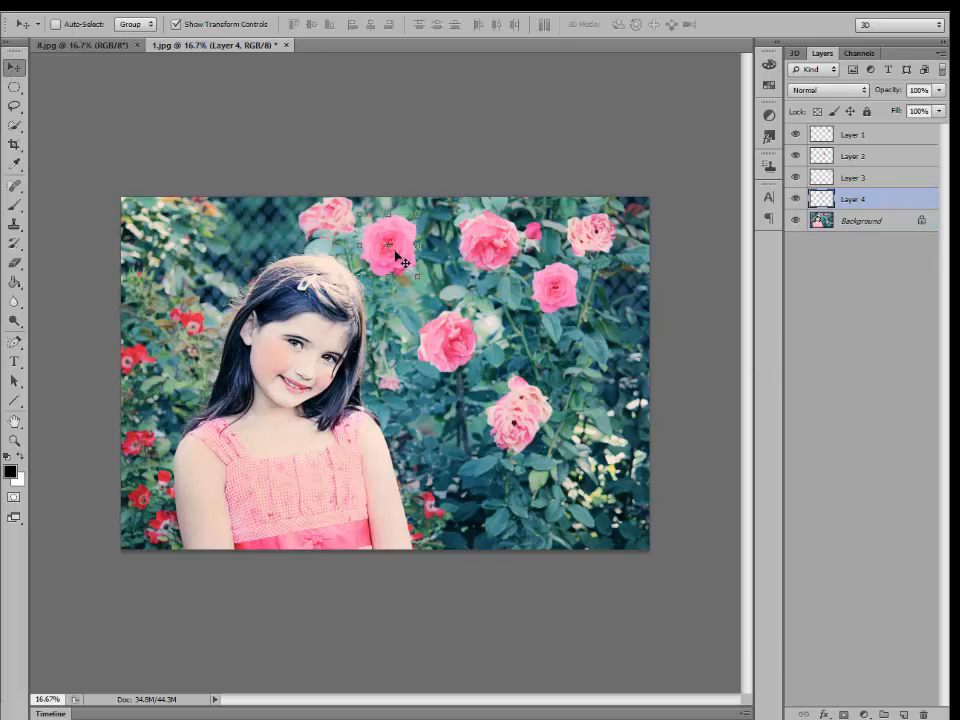
pyautogui.moveTo(389, 254); pyautogui.dragTo(306, 292)
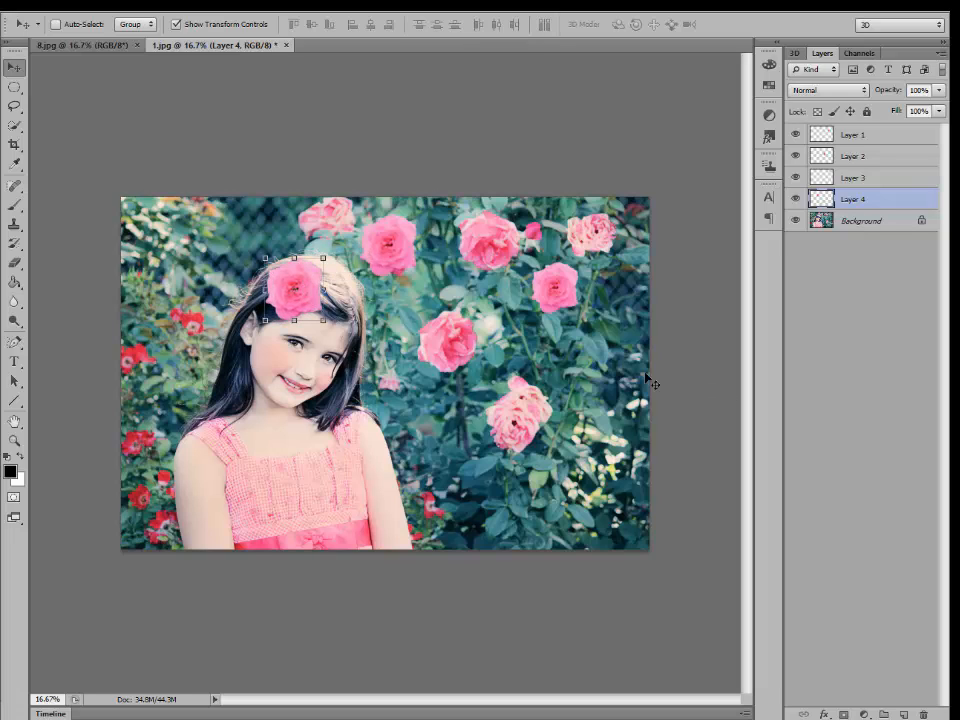
pyautogui.click(14, 87)
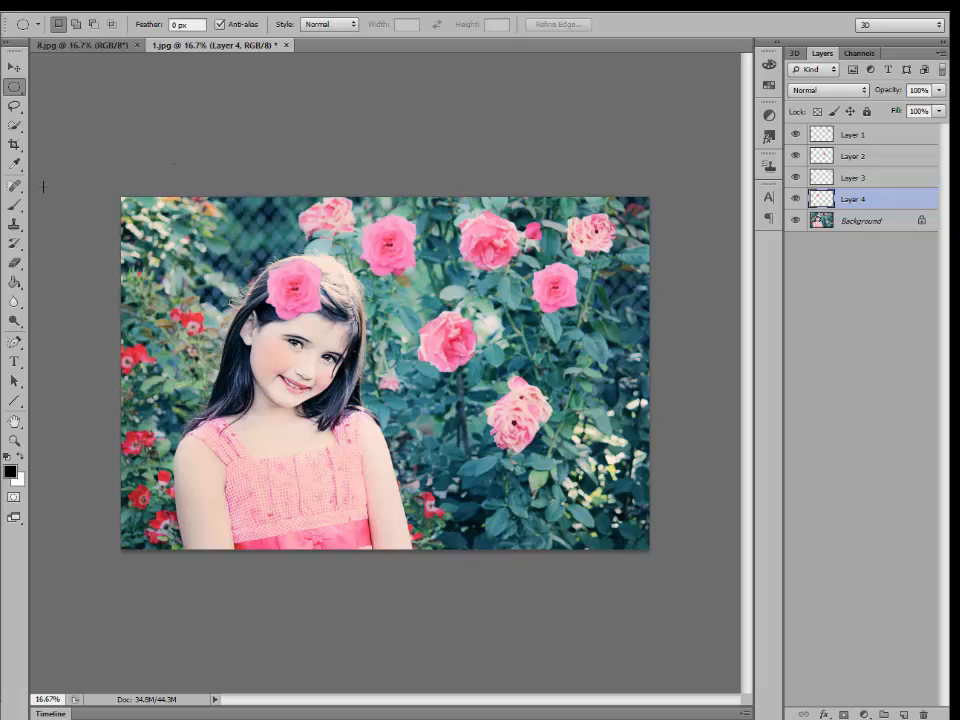
pyautogui.click(14, 302)
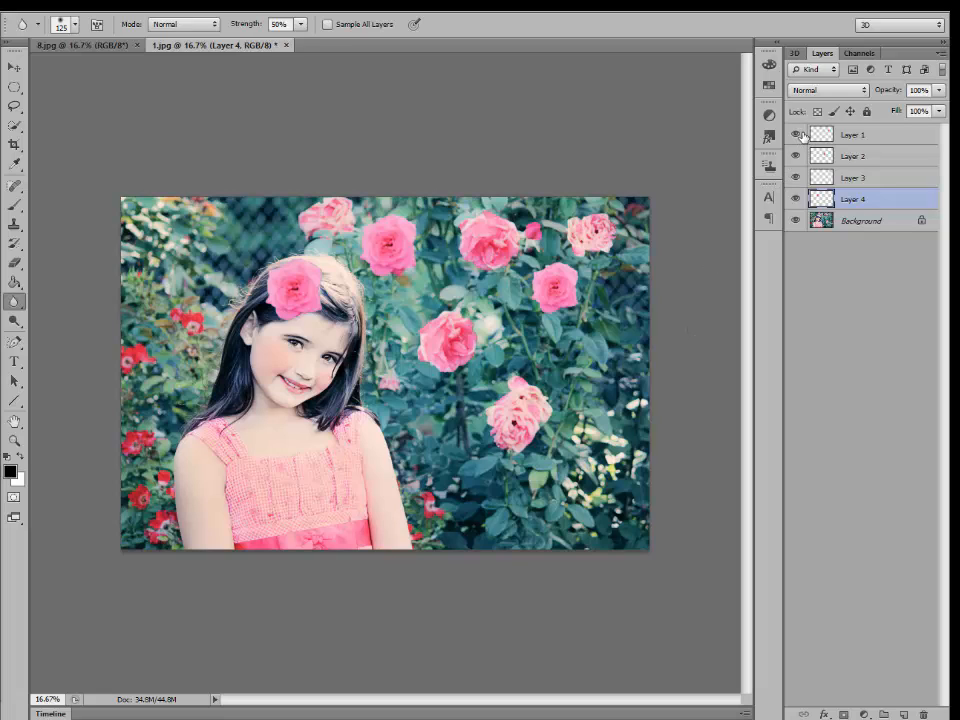
# Step: Hide Layers 1 to 4 and show them again to compare the photo without and with the added roses
pyautogui.click(796, 134)
pyautogui.click(796, 156)
pyautogui.click(796, 177)
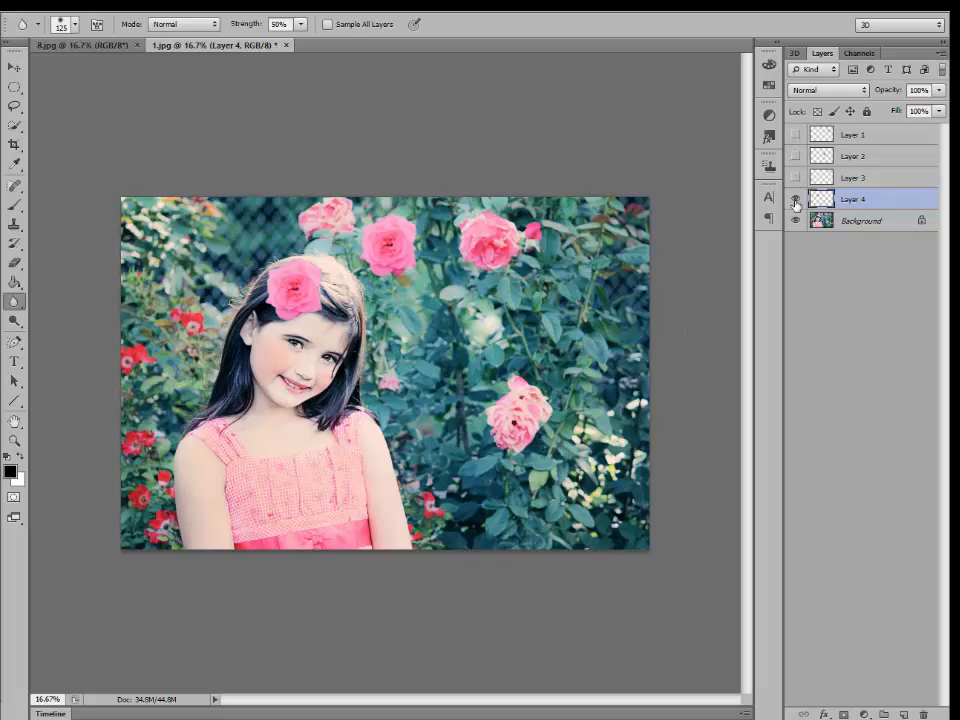
pyautogui.click(796, 199)
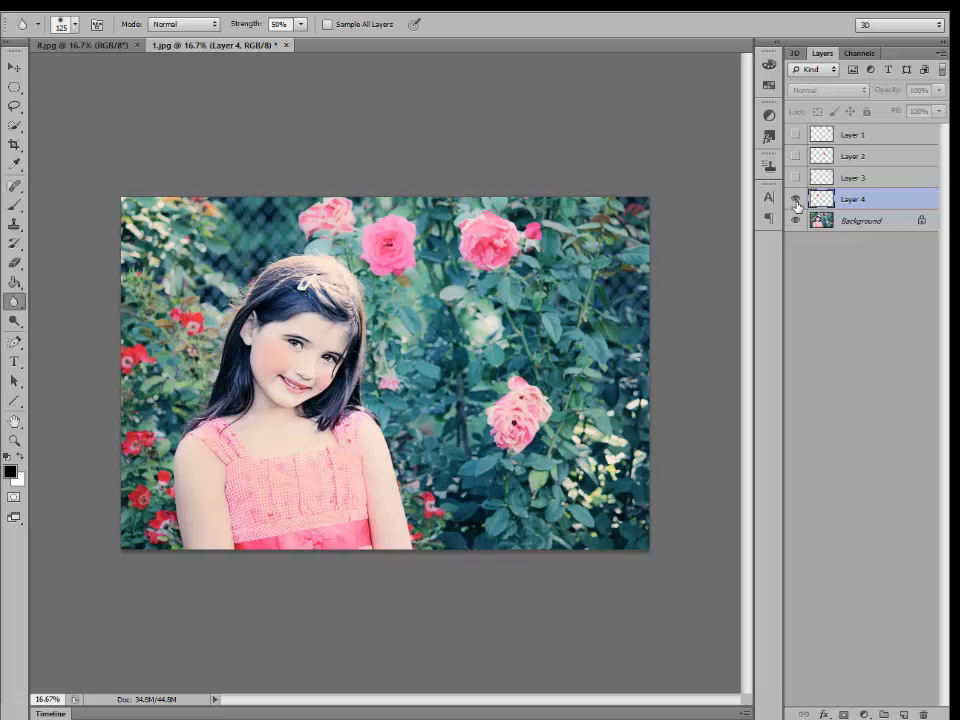
pyautogui.click(796, 201)
pyautogui.click(796, 177)
pyautogui.click(796, 156)
pyautogui.click(796, 135)
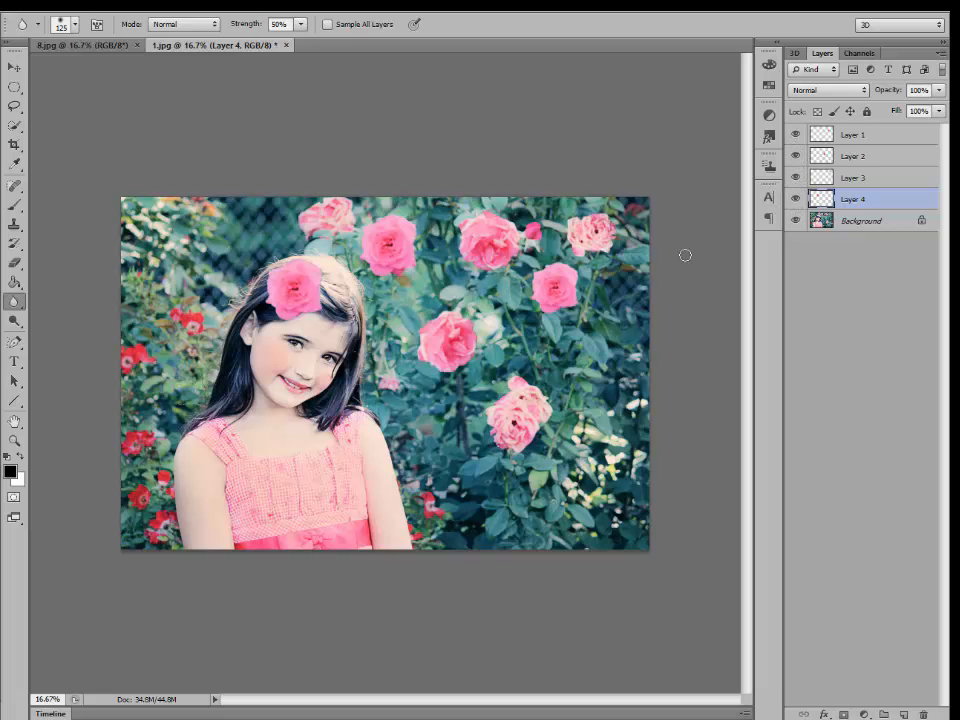
# Step: In 8.jpg, use the Clone Stamp to copy blue flowers from beside the woman's hair into the greenery above and between the couple's heads
pyautogui.click(84, 48)
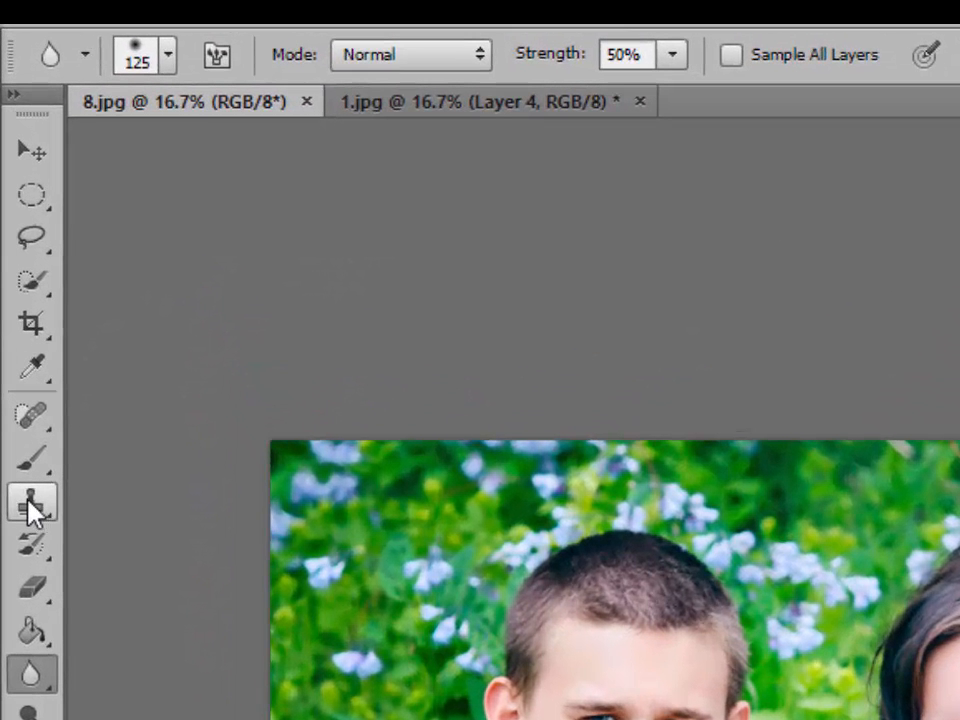
pyautogui.click(33, 508)
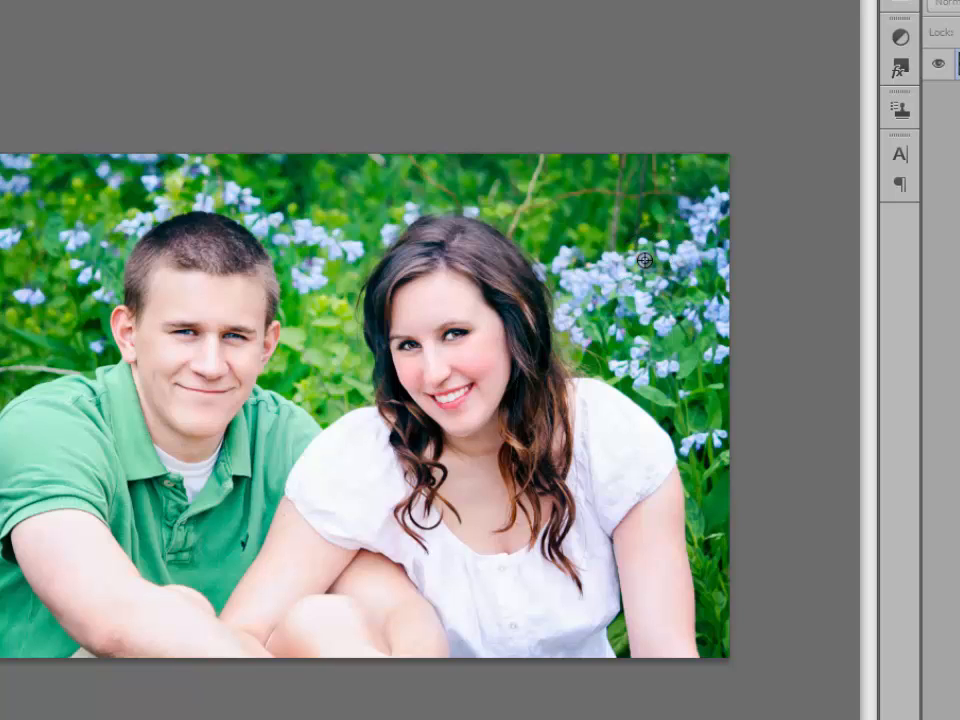
pyautogui.keyDown('alt'); pyautogui.click(645, 260); pyautogui.keyUp('alt')
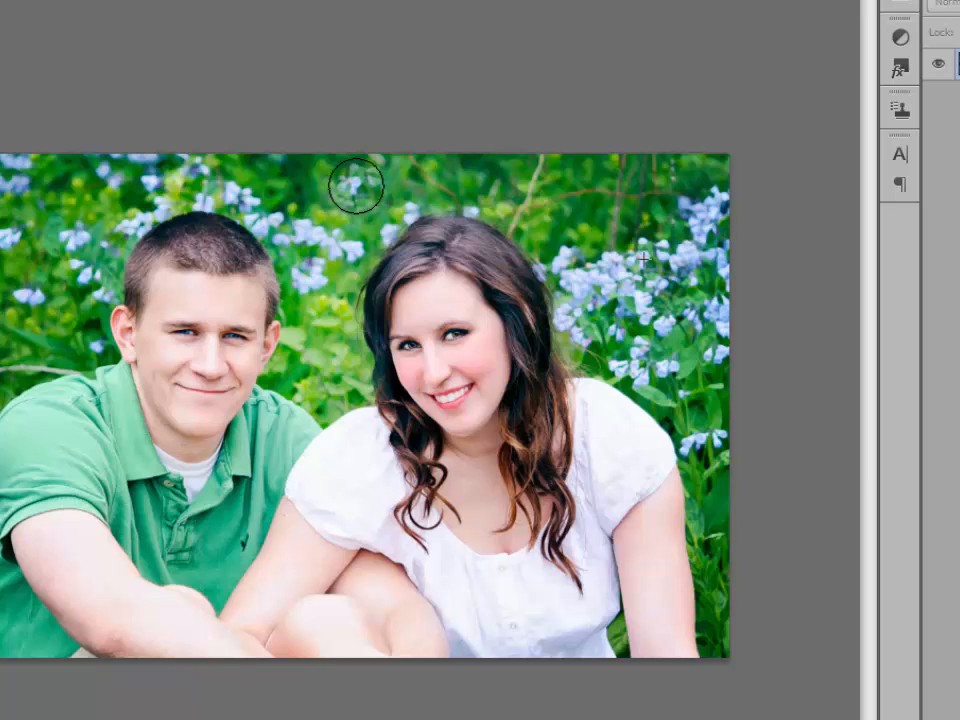
pyautogui.moveTo(356, 186)
pyautogui.mouseDown()
pyautogui.moveTo(323, 217)
pyautogui.moveTo(294, 206)
pyautogui.moveTo(302, 171)
pyautogui.moveTo(274, 195)
pyautogui.moveTo(290, 213)
pyautogui.mouseUp()
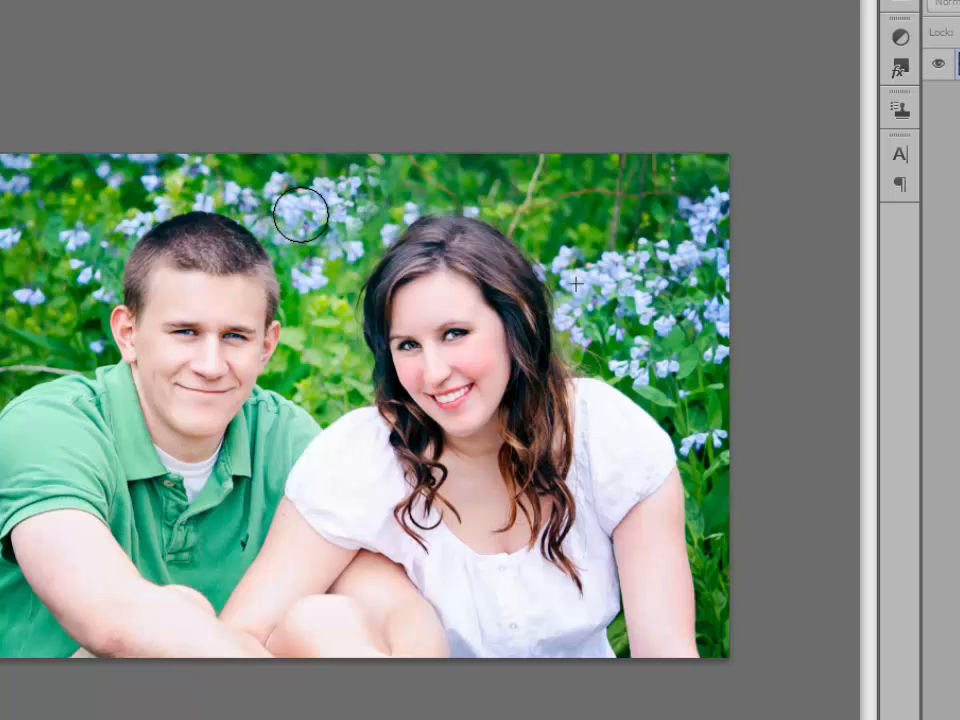
pyautogui.moveTo(302, 214)
pyautogui.mouseDown()
pyautogui.moveTo(367, 199)
pyautogui.moveTo(422, 169)
pyautogui.moveTo(431, 176)
pyautogui.moveTo(365, 192)
pyautogui.mouseUp()
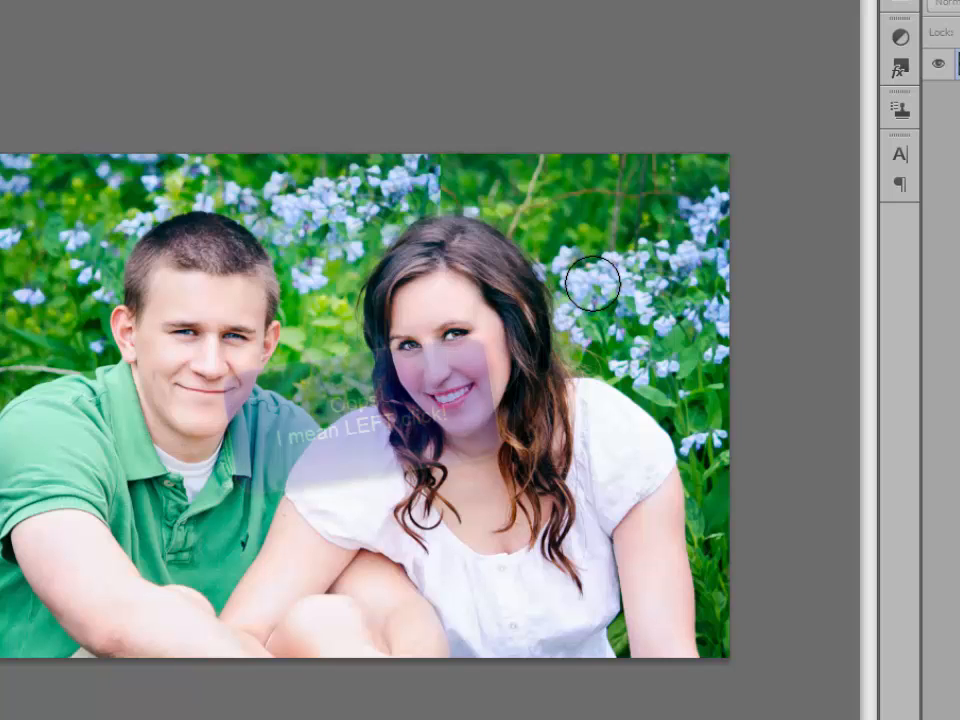
# Step: Resample the blue flowers beside the woman's hair and clone them along the photo's upper edge above her head
pyautogui.keyDown('alt'); pyautogui.click(593, 283); pyautogui.keyUp('alt')
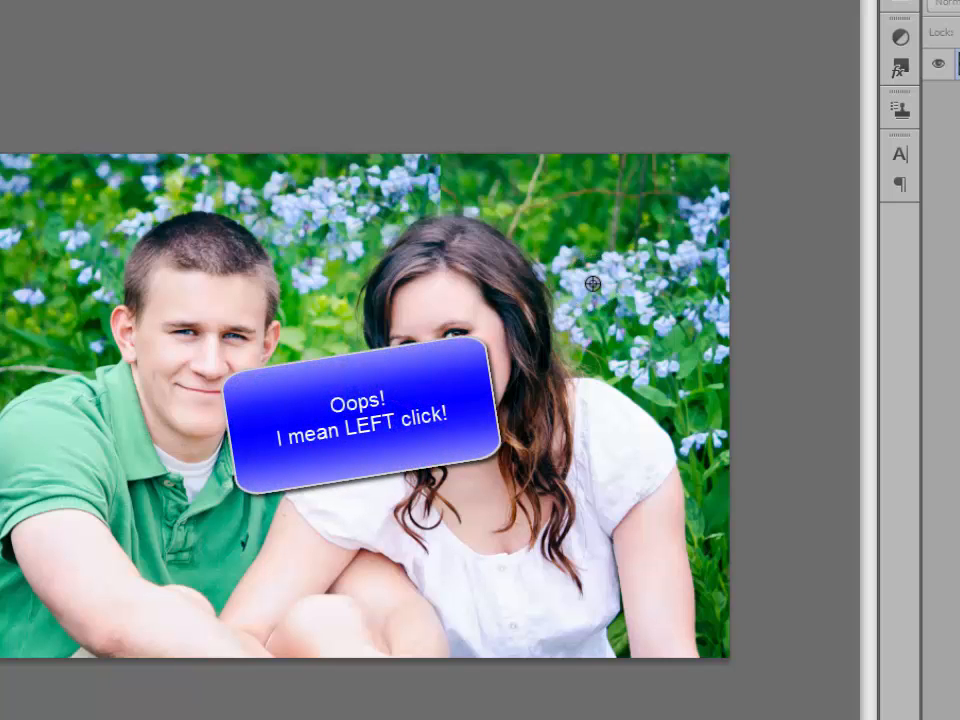
pyautogui.click(452, 183)
pyautogui.moveTo(452, 183)
pyautogui.mouseDown()
pyautogui.moveTo(516, 182)
pyautogui.moveTo(545, 214)
pyautogui.moveTo(538, 180)
pyautogui.mouseUp()
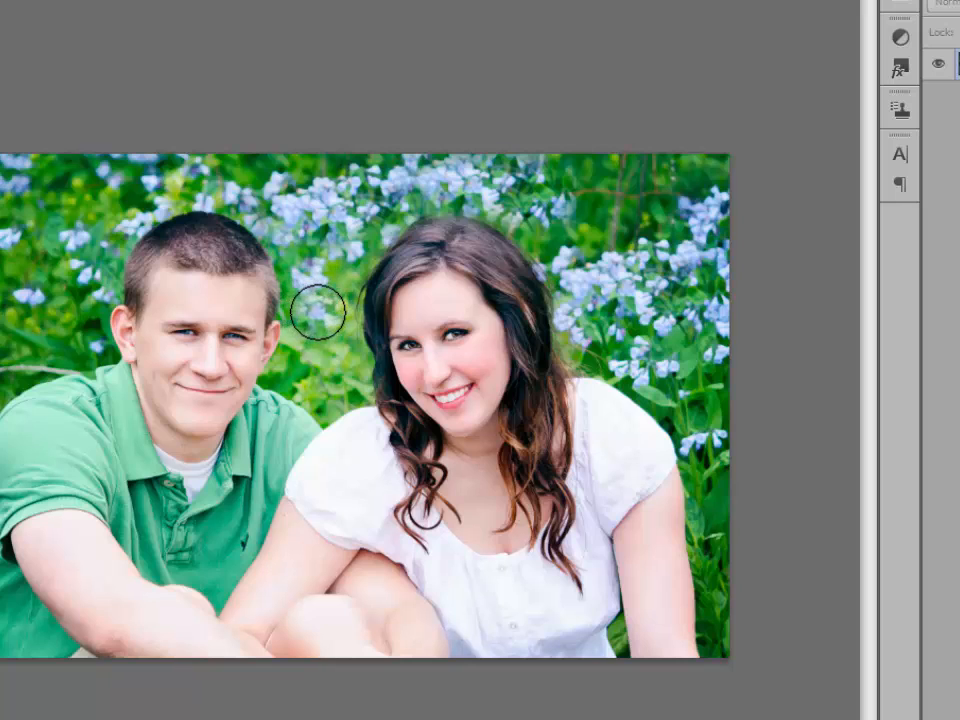
# Step: Clone blue flowers down the gap between the couple, and fill the foliage near the photo's upper-right corner from a fresh flower sample
pyautogui.moveTo(318, 312)
pyautogui.mouseDown()
pyautogui.moveTo(328, 304)
pyautogui.moveTo(319, 300)
pyautogui.moveTo(314, 314)
pyautogui.moveTo(330, 341)
pyautogui.moveTo(315, 358)
pyautogui.moveTo(327, 378)
pyautogui.moveTo(321, 368)
pyautogui.mouseUp()
pyautogui.hotkey('ctrl', 'z')
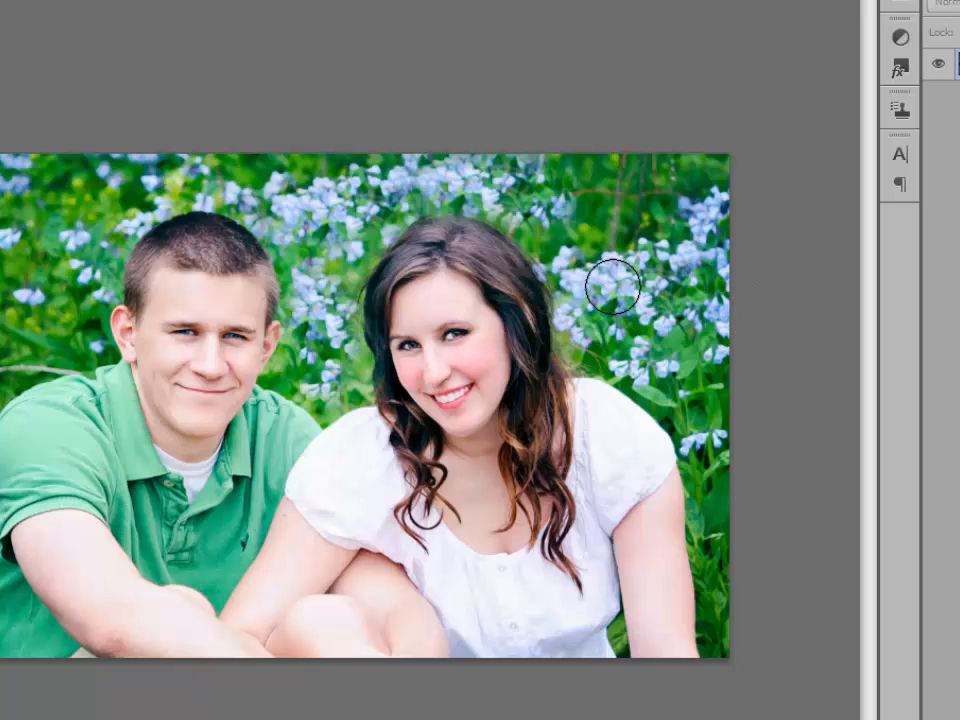
pyautogui.keyDown('alt'); pyautogui.click(596, 278); pyautogui.keyUp('alt')
pyautogui.moveTo(594, 212)
pyautogui.mouseDown()
pyautogui.moveTo(585, 218)
pyautogui.moveTo(605, 228)
pyautogui.moveTo(611, 208)
pyautogui.moveTo(583, 204)
pyautogui.moveTo(574, 189)
pyautogui.moveTo(601, 205)
pyautogui.moveTo(617, 189)
pyautogui.moveTo(636, 197)
pyautogui.moveTo(658, 208)
pyautogui.moveTo(666, 232)
pyautogui.moveTo(614, 234)
pyautogui.moveTo(576, 221)
pyautogui.mouseUp()
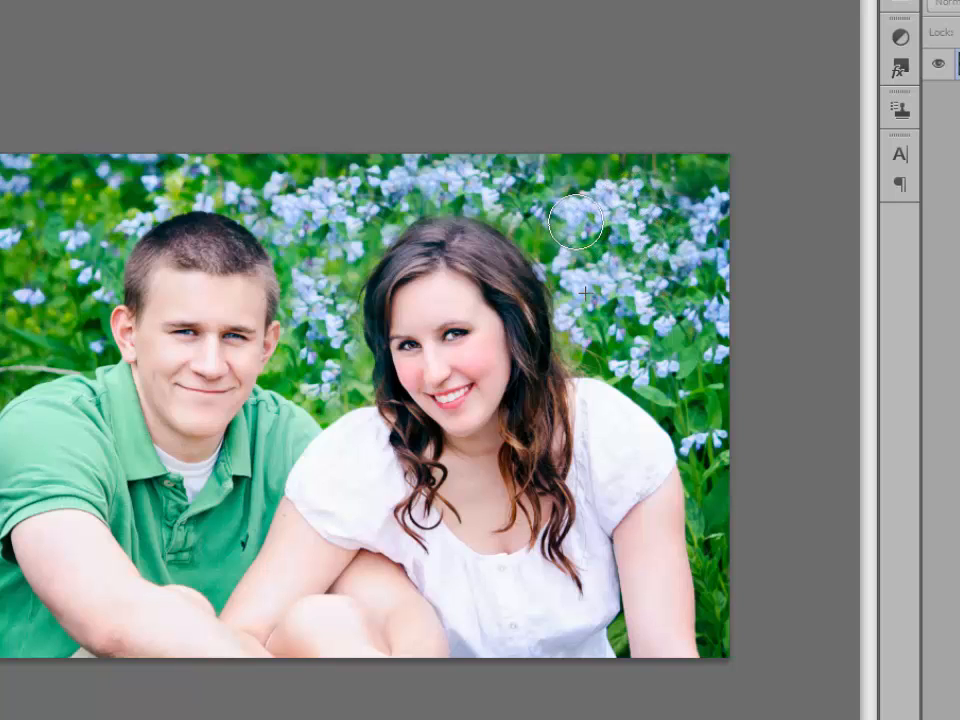